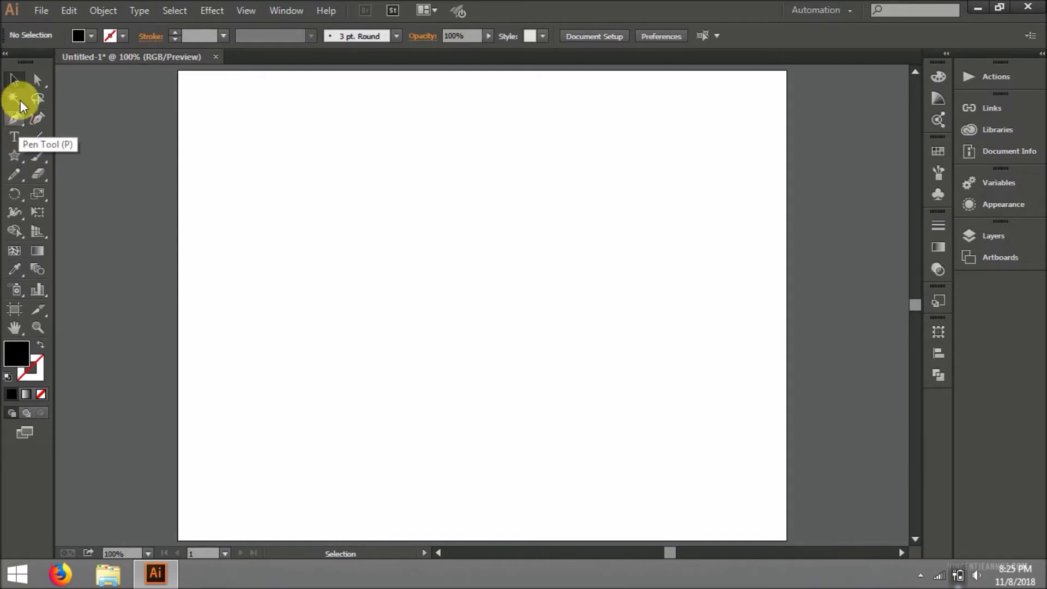
Create point text reading "Hi How are you" in the upper part of the artboard.
left_click(14, 136)
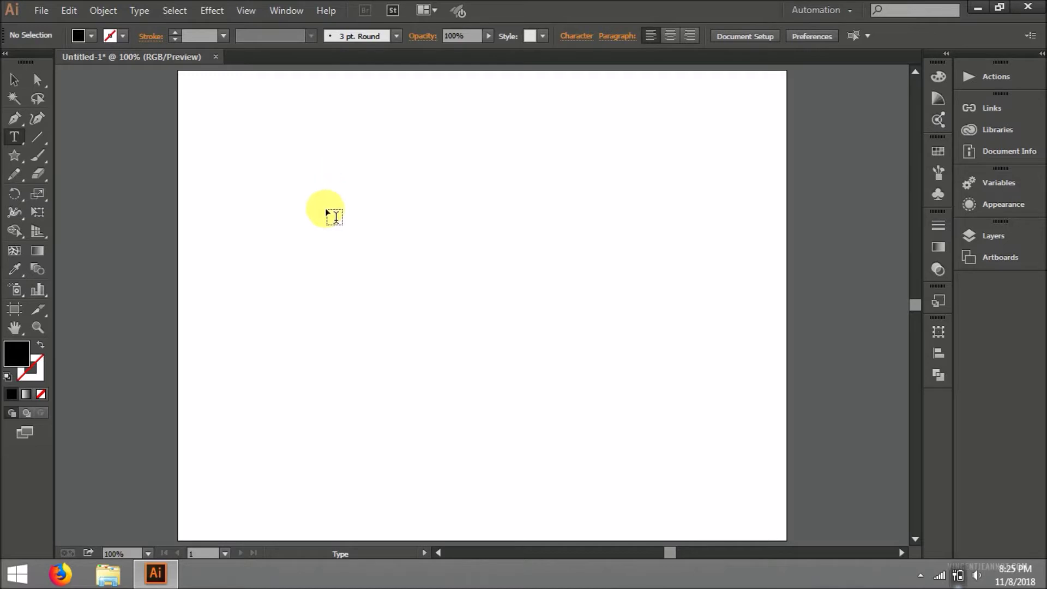
left_click(320, 175)
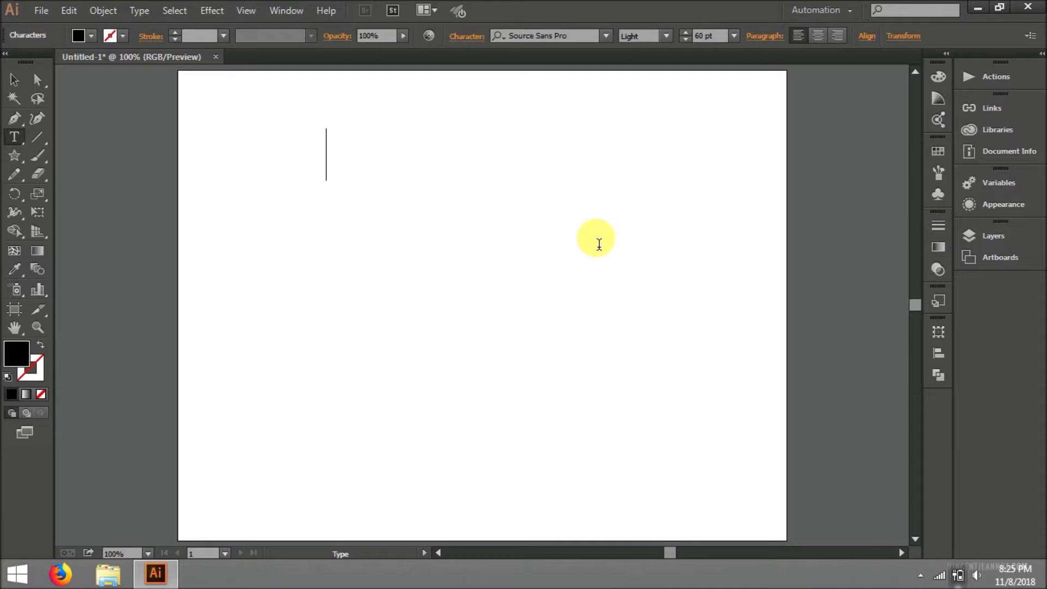
type("Hi How are you")
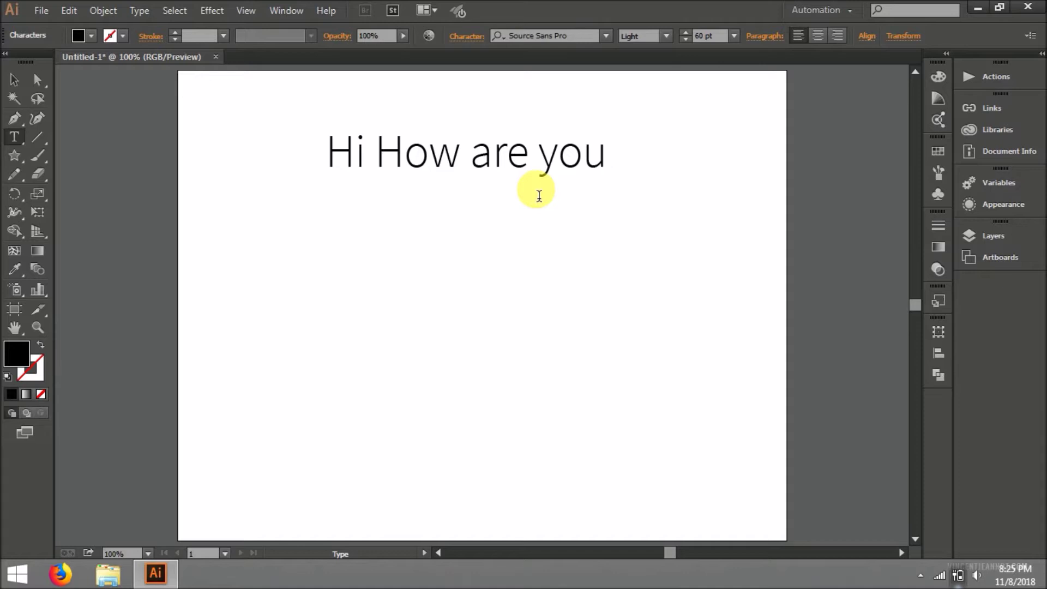
left_click(20, 81)
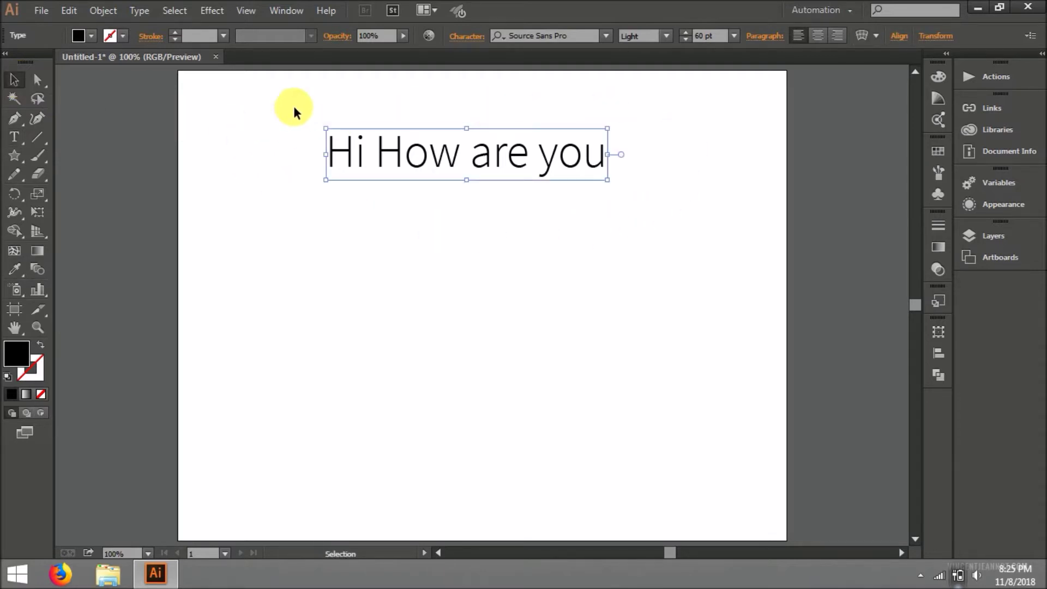
Reposition the "Hi How are you" text slightly lower in the upper middle of the artboard.
left_click_drag(504, 164, 422, 218)
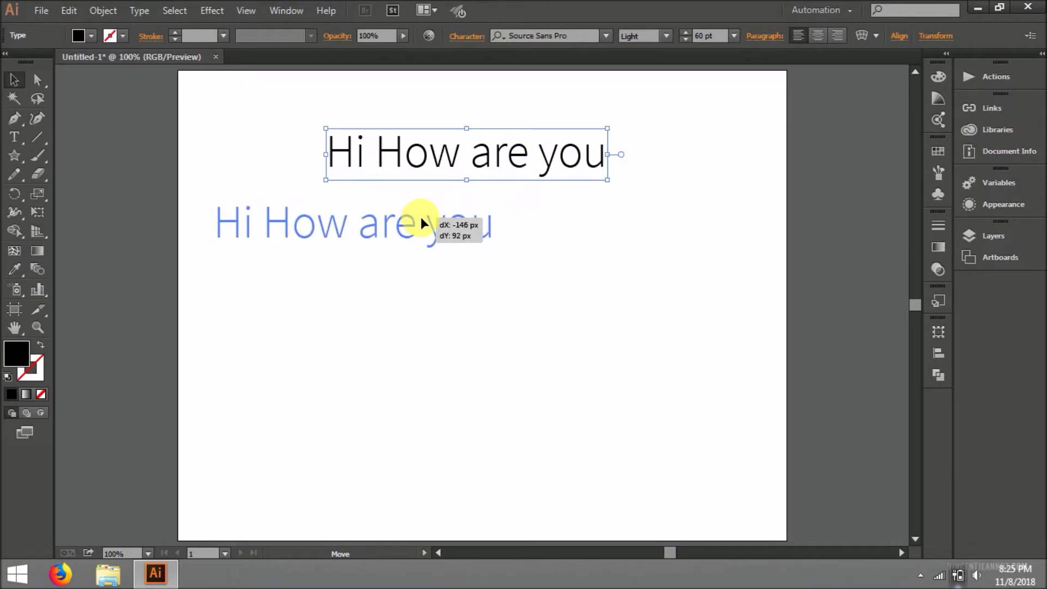
left_click_drag(420, 217, 691, 121)
left_click_drag(755, 133, 608, 196)
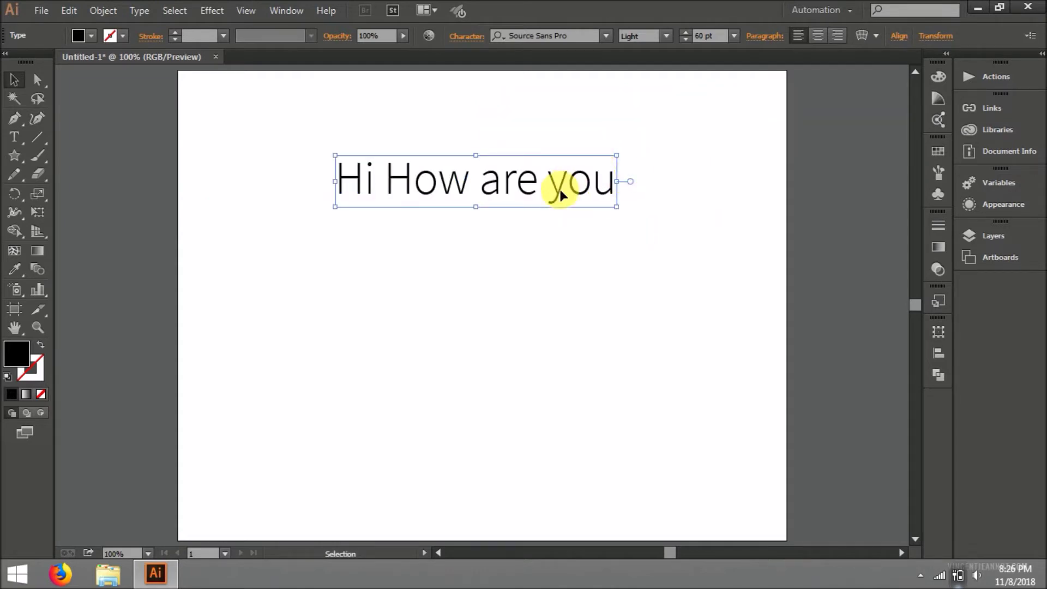
Change the text's font to Nexa Bold by searching for "Nexa".
left_click(553, 40)
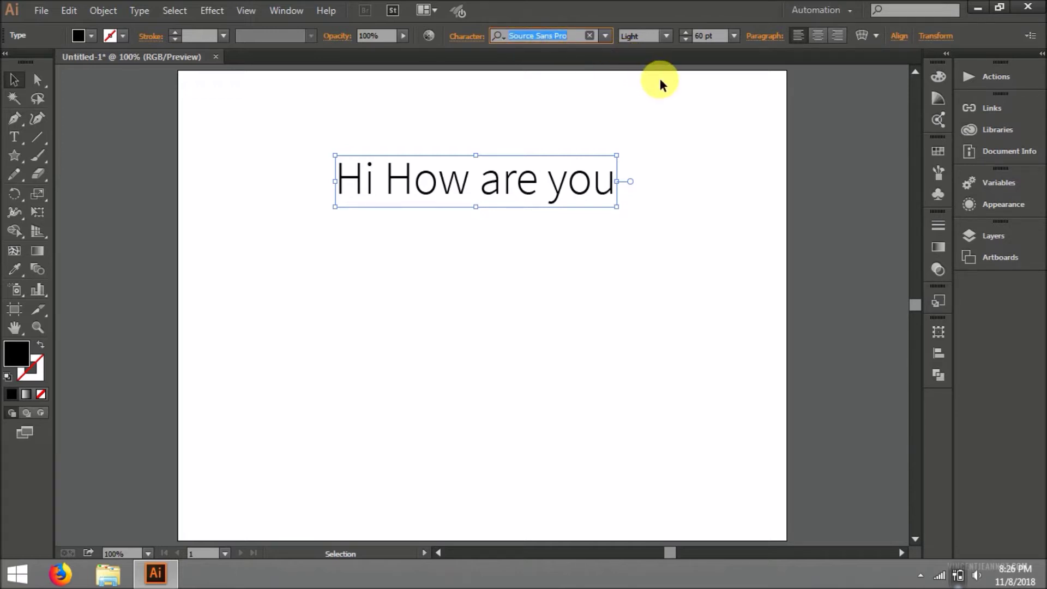
type("Nexa")
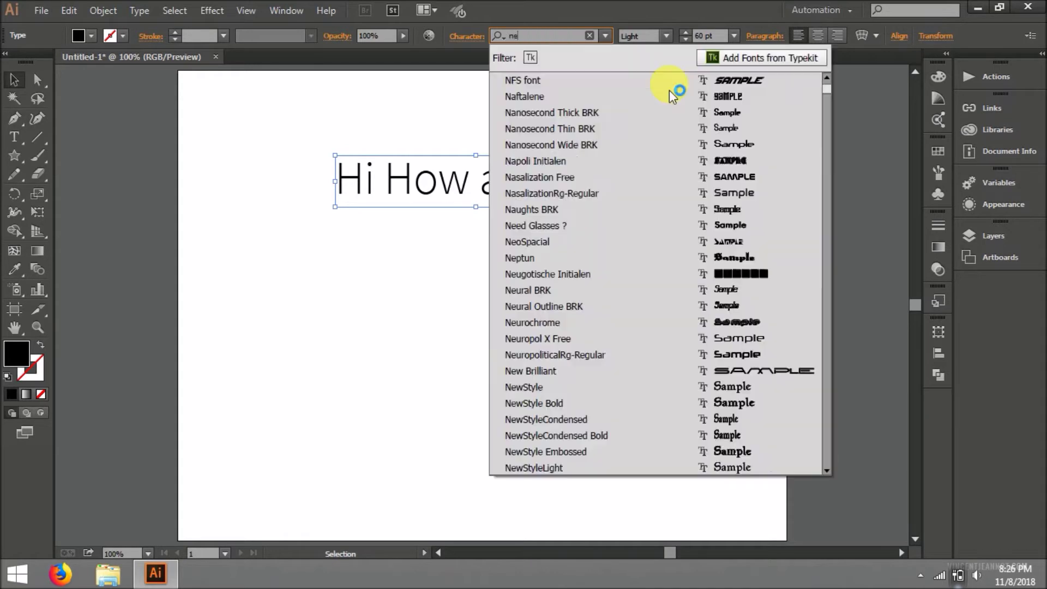
key("Return")
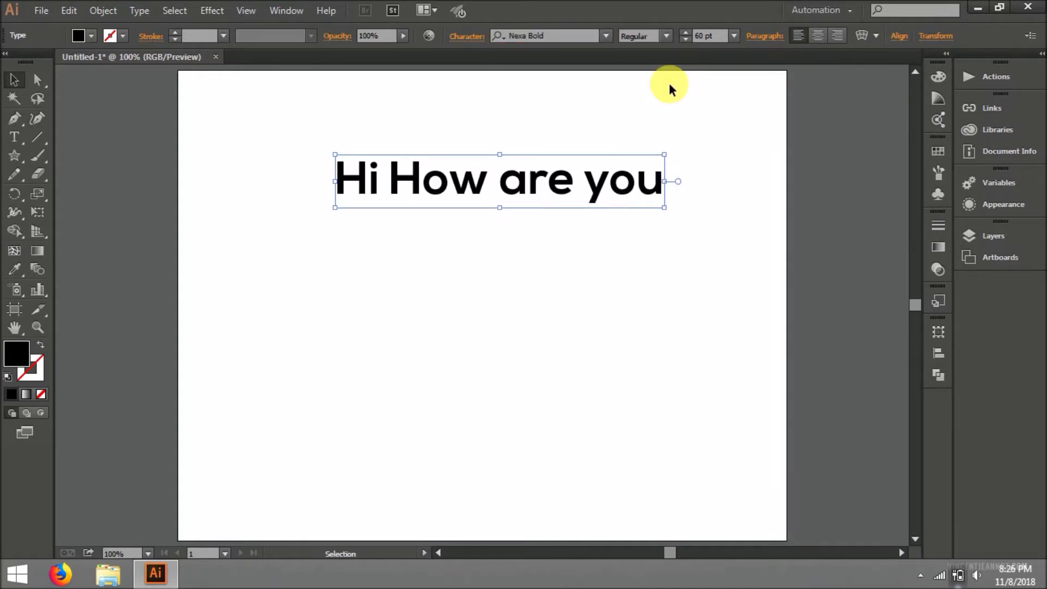
Browse the full list of installed fonts and apply Myriad Pro to the text.
left_click(545, 37)
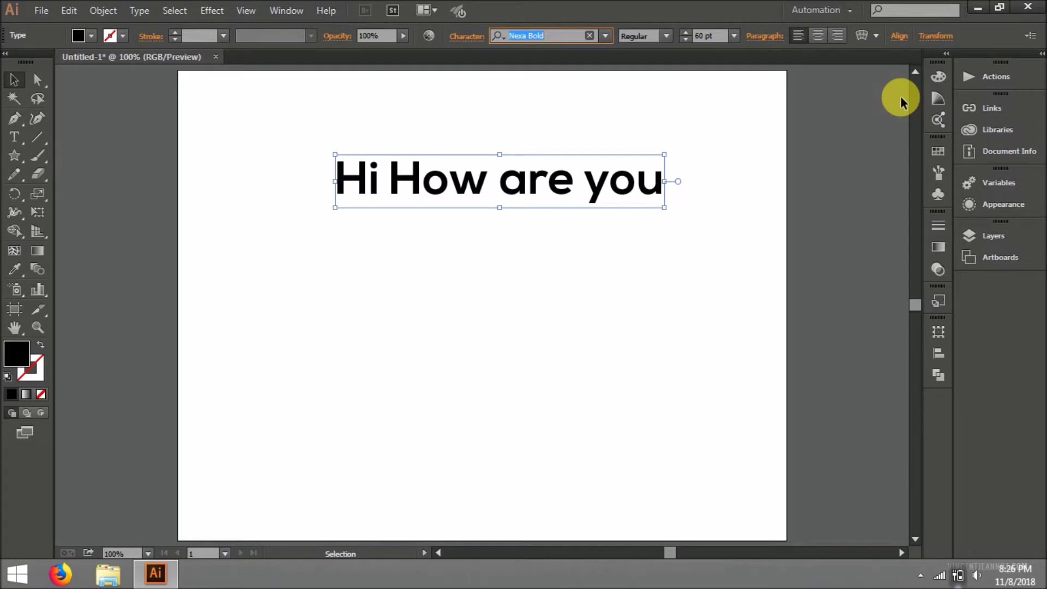
left_click(607, 39)
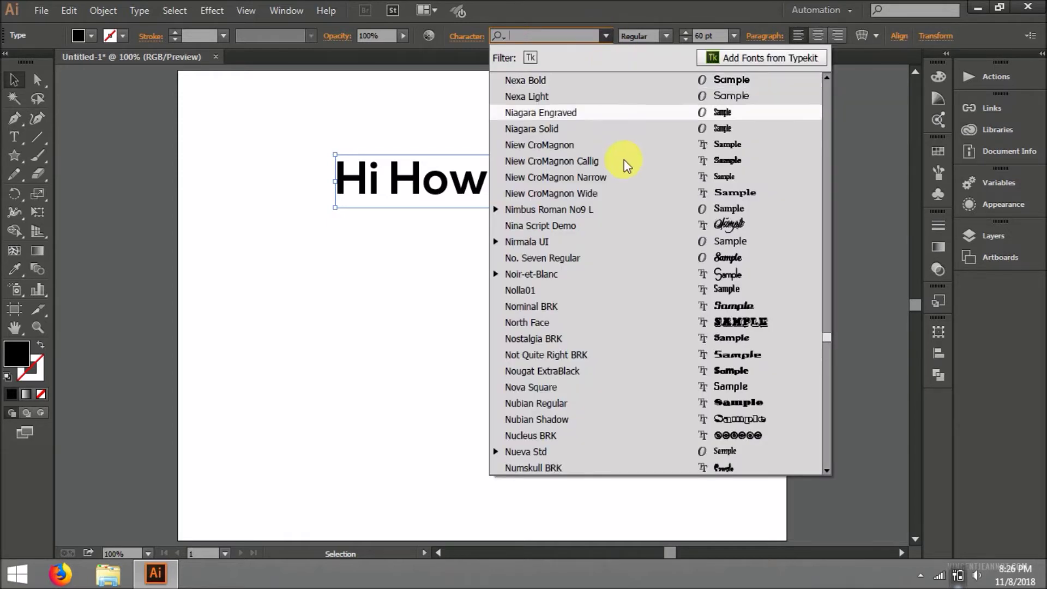
scroll(623, 158, "up", 8)
scroll(623, 158, "up", 2)
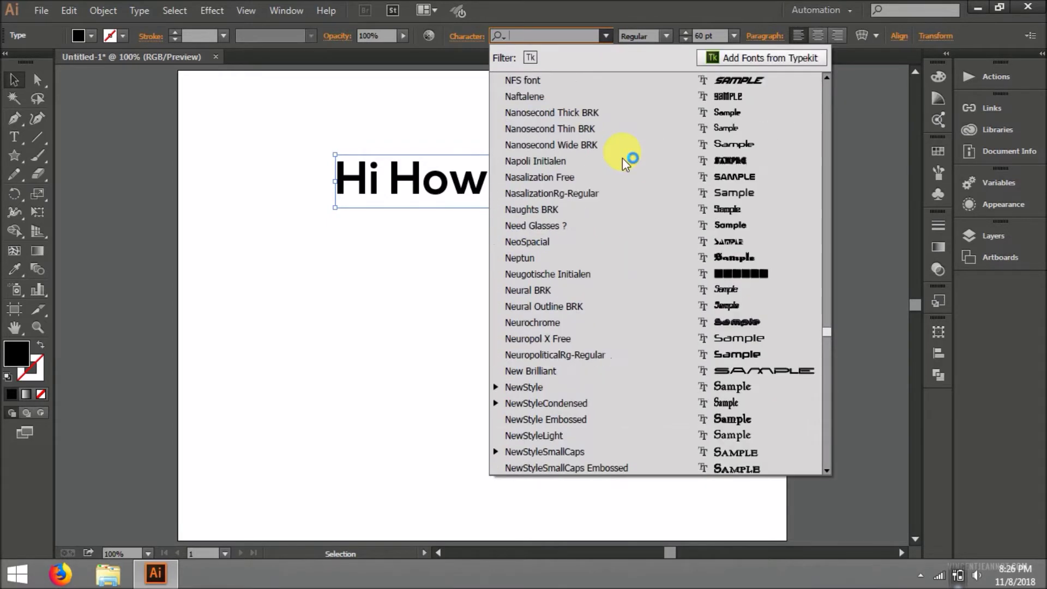
scroll(623, 158, "up", 3)
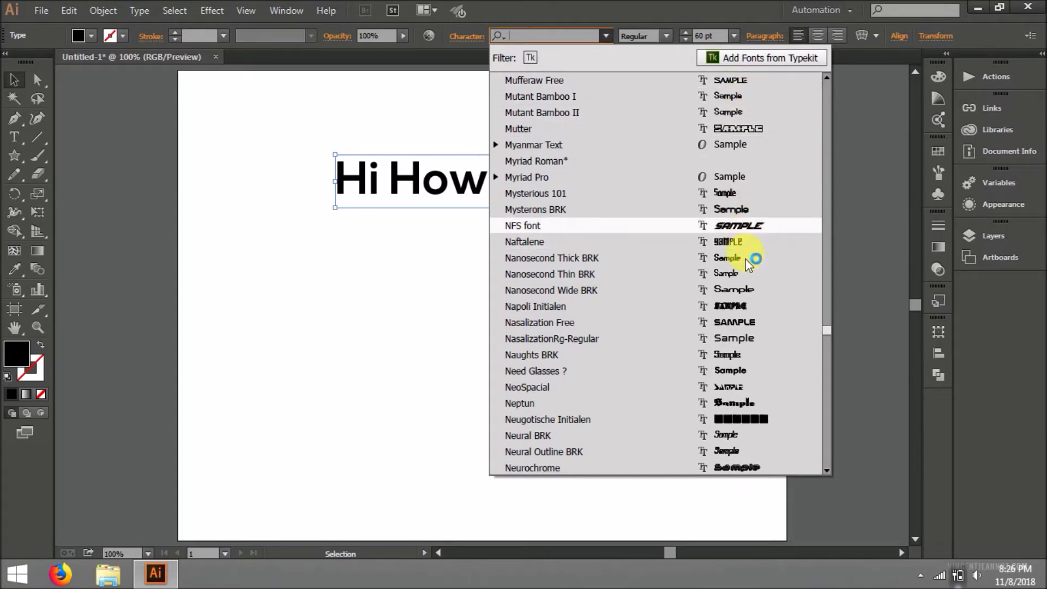
scroll(742, 261, "down", 1)
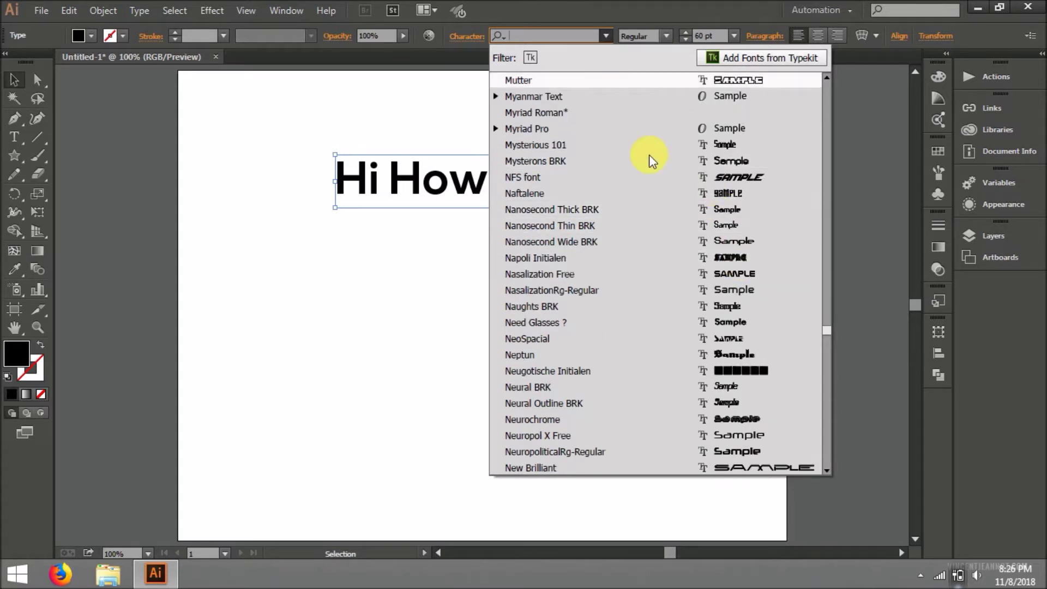
scroll(786, 278, "down", 3)
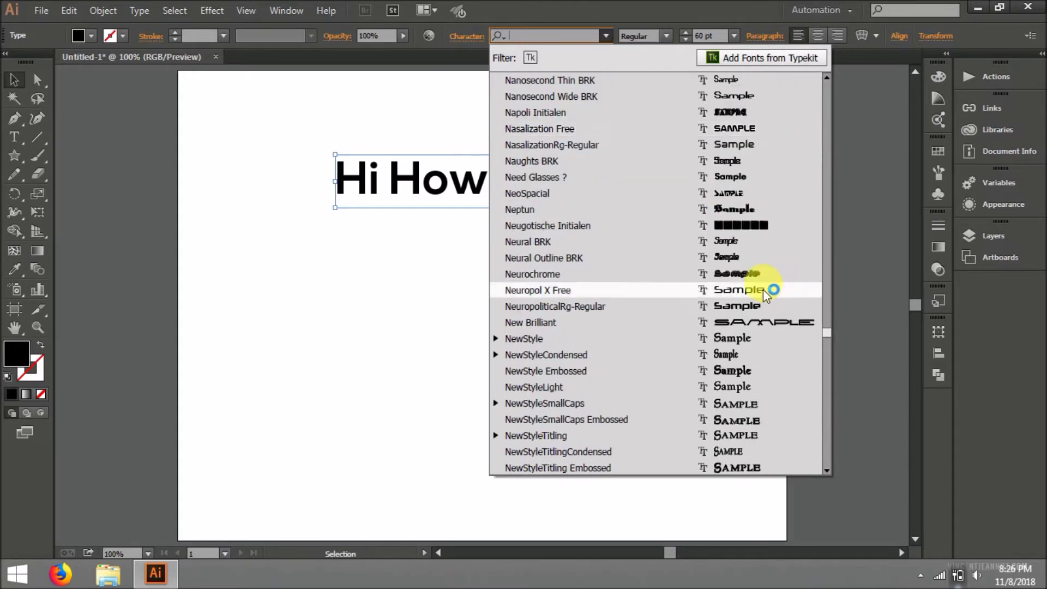
scroll(675, 261, "up", 1)
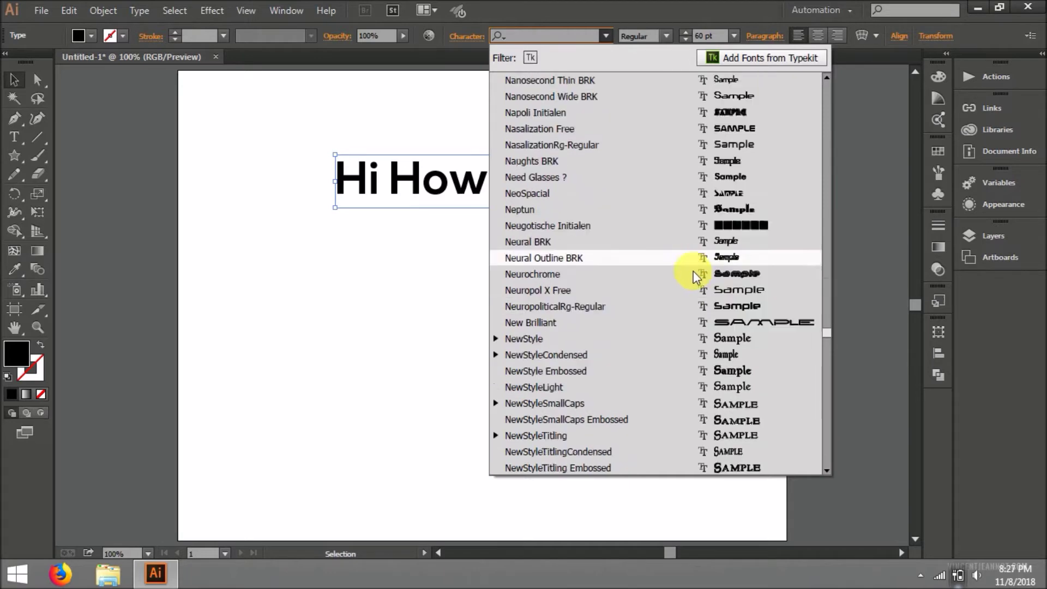
scroll(692, 268, "down", 5)
scroll(704, 267, "up", 10)
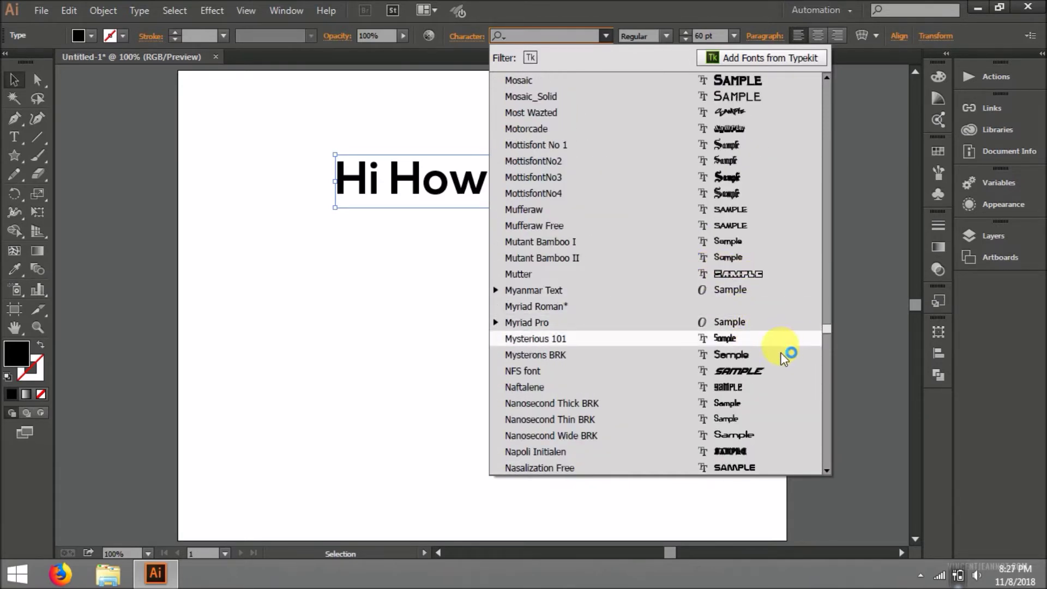
left_click(748, 326)
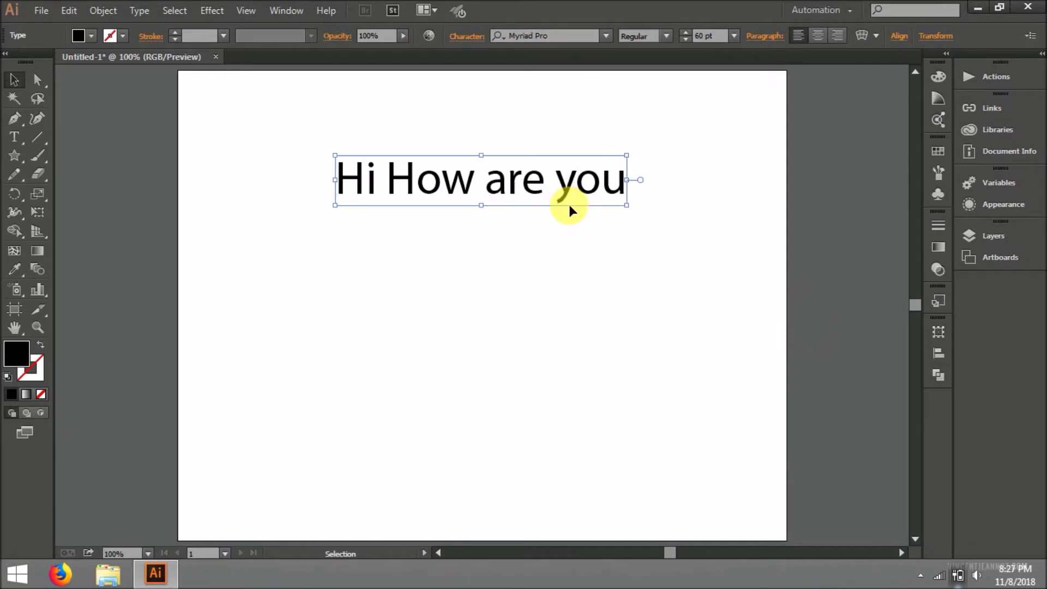
Search the fonts for "sourc" and apply Source Sans Pro ExtraLight to the text.
left_click(565, 38)
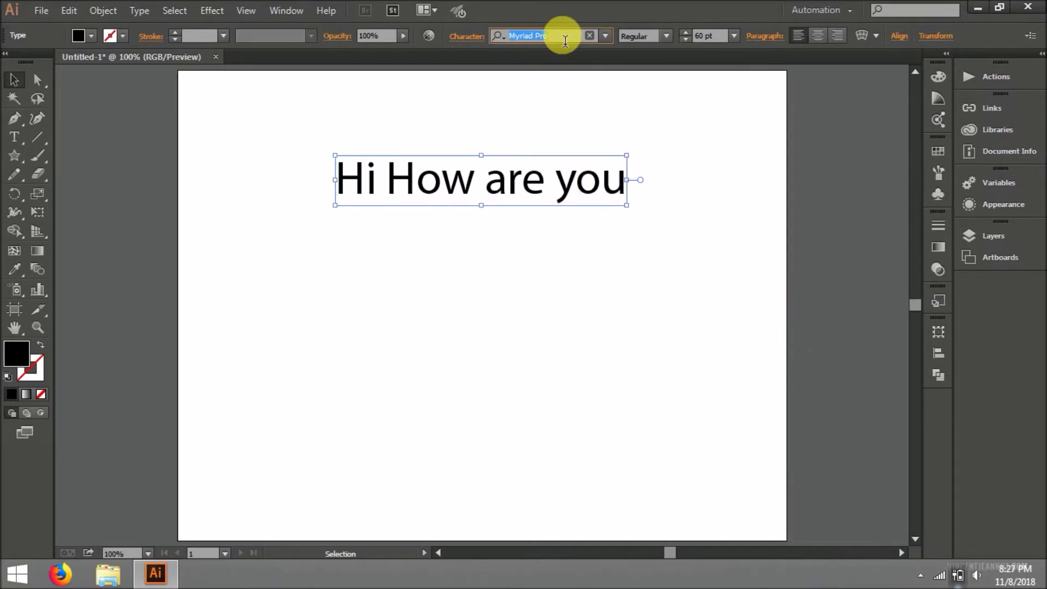
type("so")
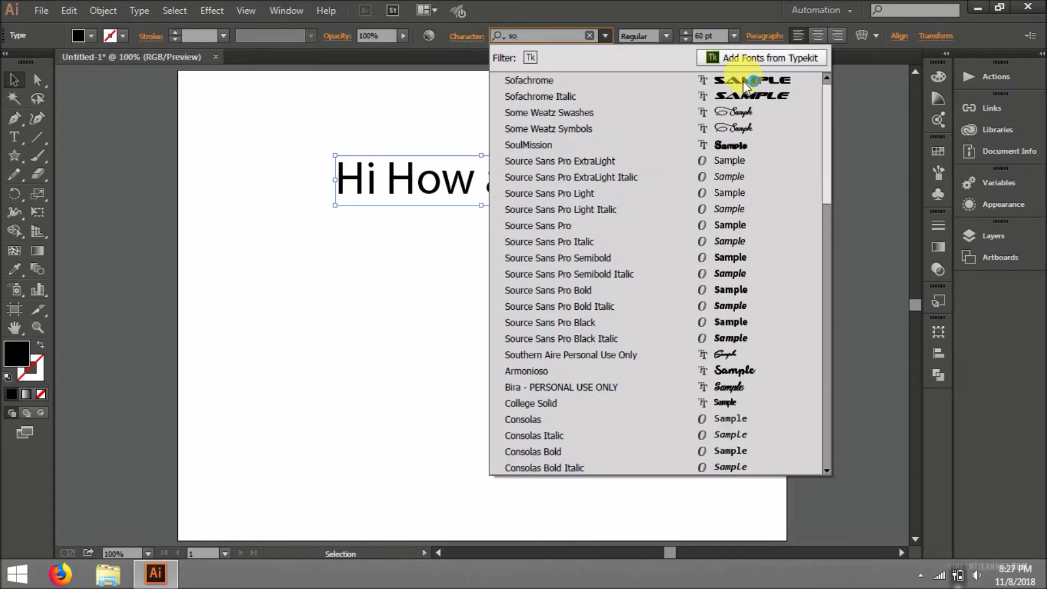
type("urc")
left_click(743, 81)
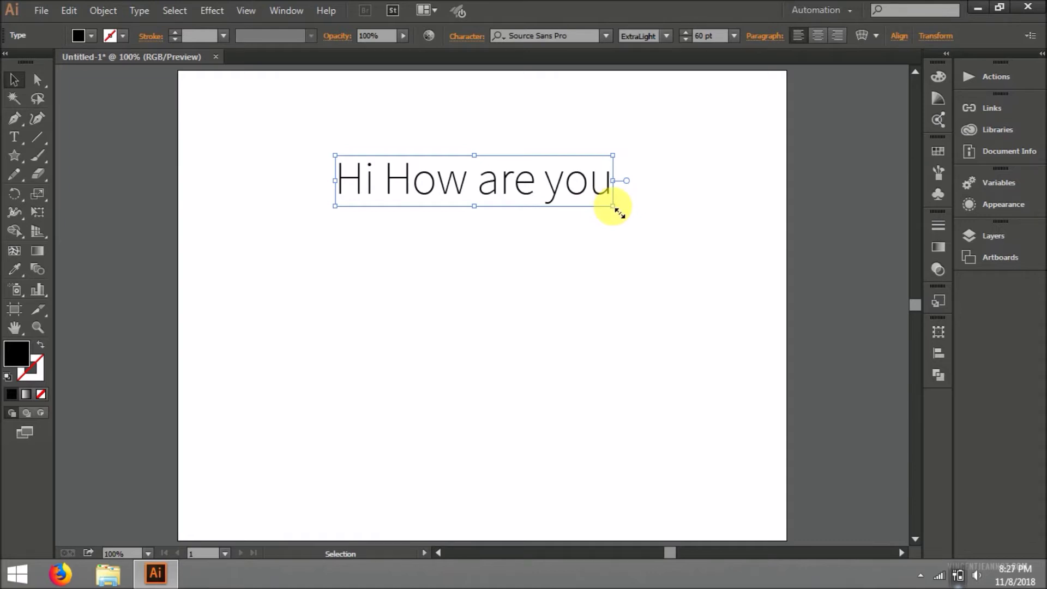
Scale the text down to about 326 by 60 px, and return its font size to 60 pt.
left_click_drag(618, 212, 593, 210)
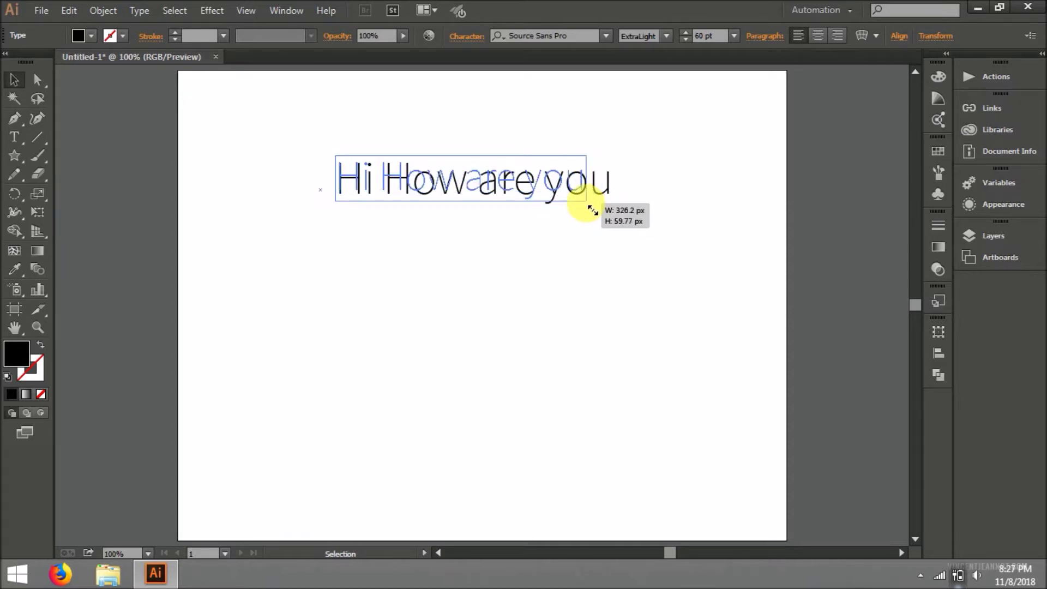
left_click_drag(593, 210, 594, 211)
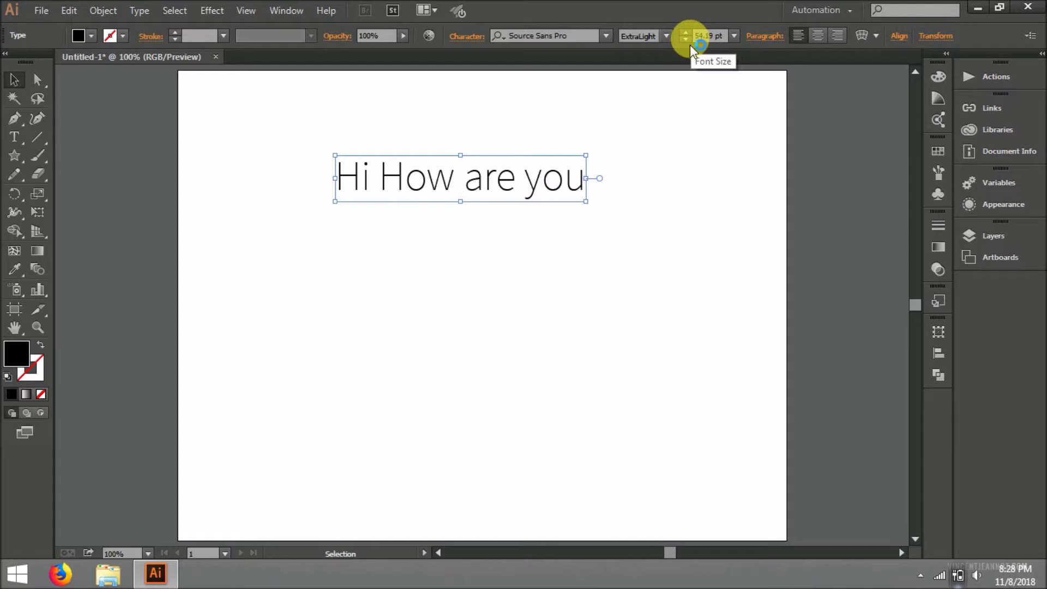
left_click_drag(687, 32, 686, 43)
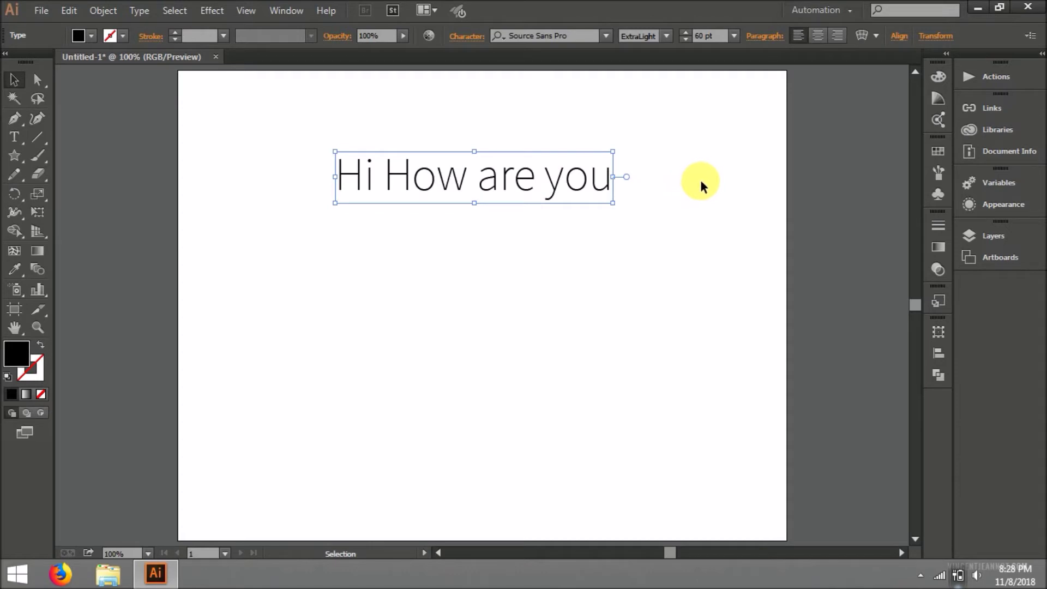
Enlarge the text's font size in 2 pt increments up to 72 pt.
left_click(762, 215)
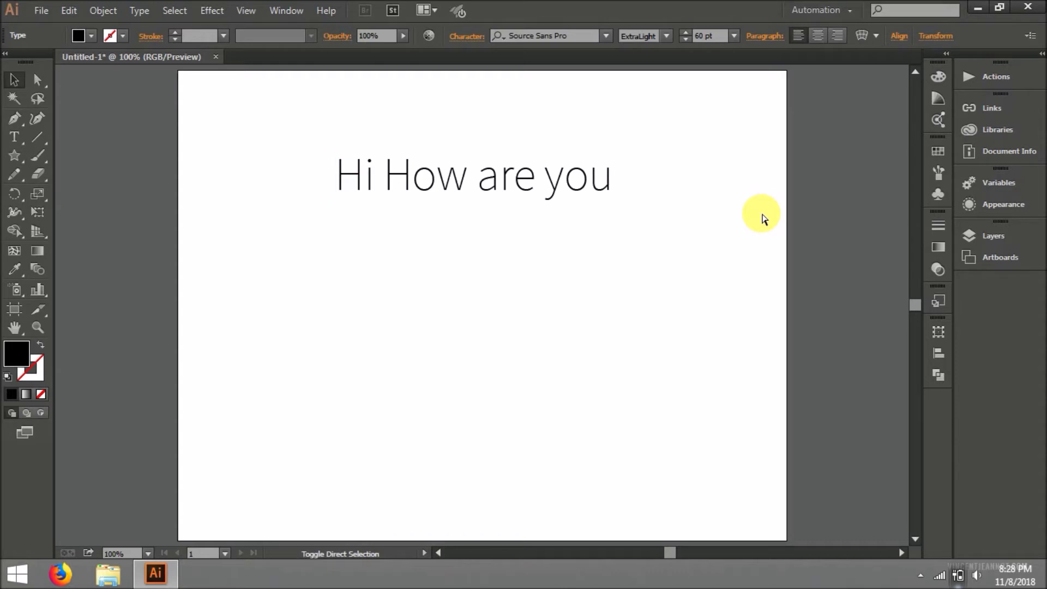
key("ctrl+shift+period")
key("ctrl+shift+period")
key("ctrl+shift+period")
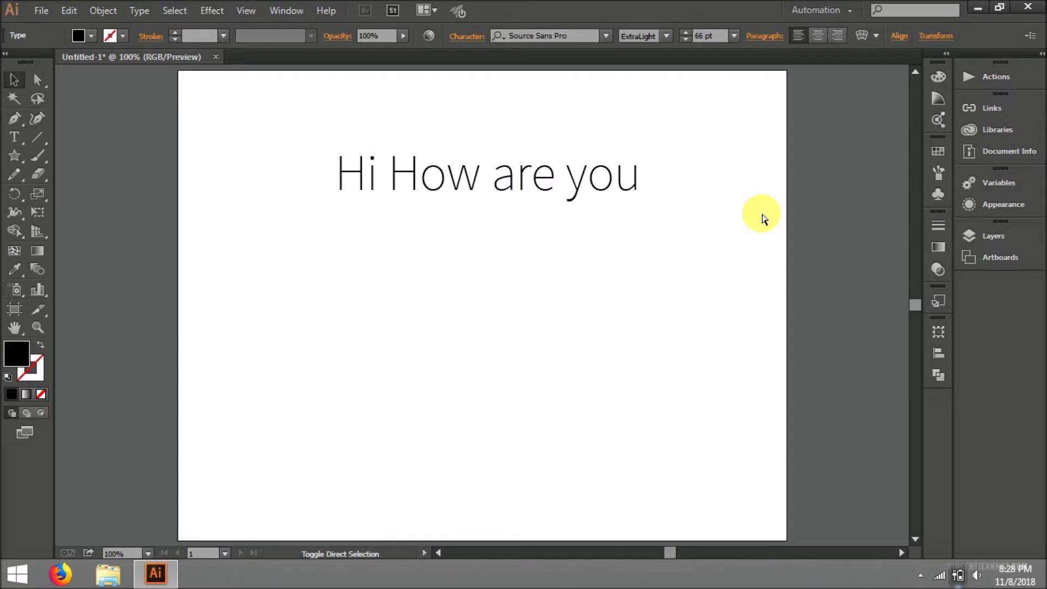
key("ctrl+shift+period")
key("ctrl+shift+period")
key("ctrl+shift+period")
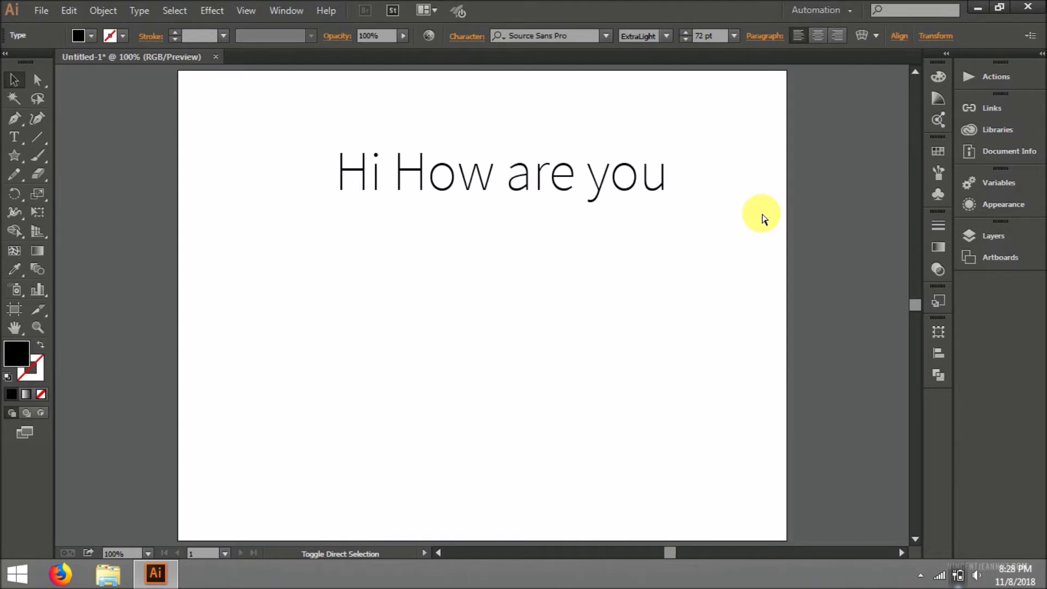
Reduce the text's font size in 2 pt increments down to 60 pt.
key("ctrl+shift+comma")
key("ctrl+shift+comma")
key("ctrl+shift+comma")
key("ctrl+shift+comma")
key("ctrl+shift+comma")
key("ctrl+shift+comma")
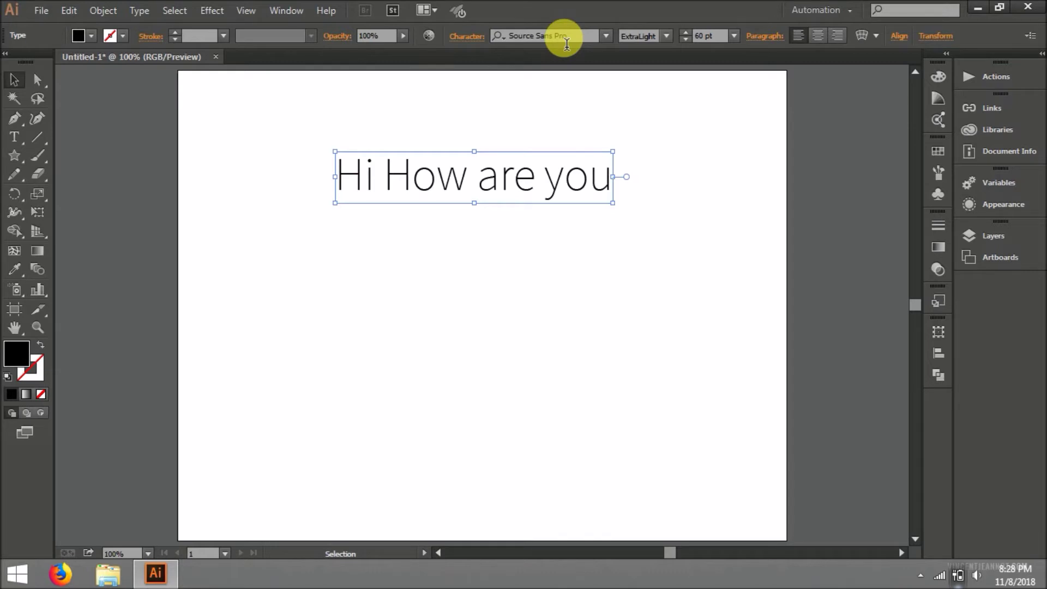
Set the Source Sans Pro font style of the text to Black Italic.
left_click(666, 37)
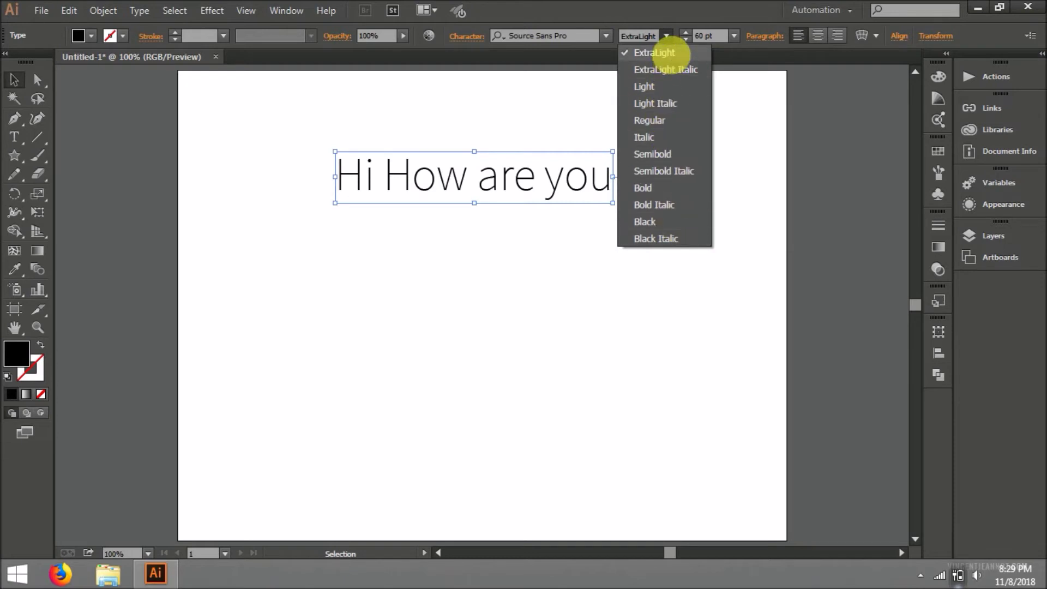
left_click(676, 173)
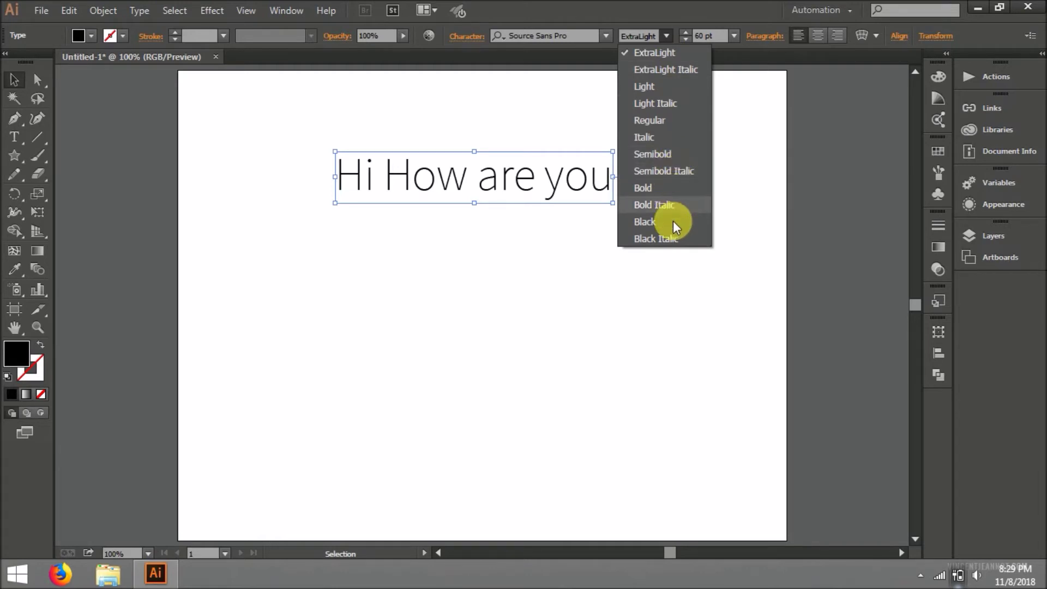
left_click(674, 237)
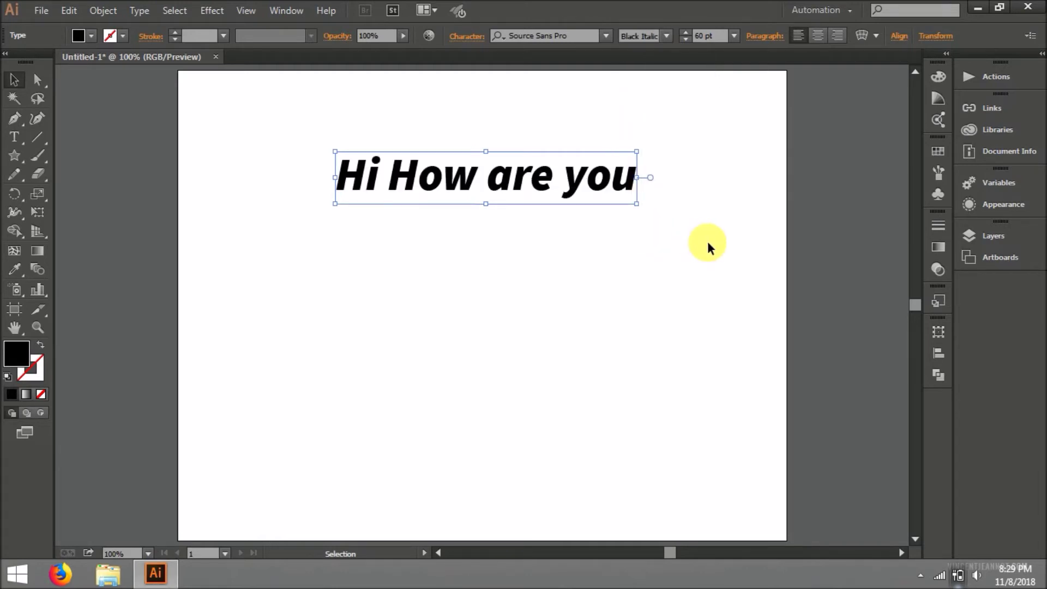
Move the "Hi How are you" text up near the artboard's top edge and deselect it.
left_click_drag(586, 169, 585, 122)
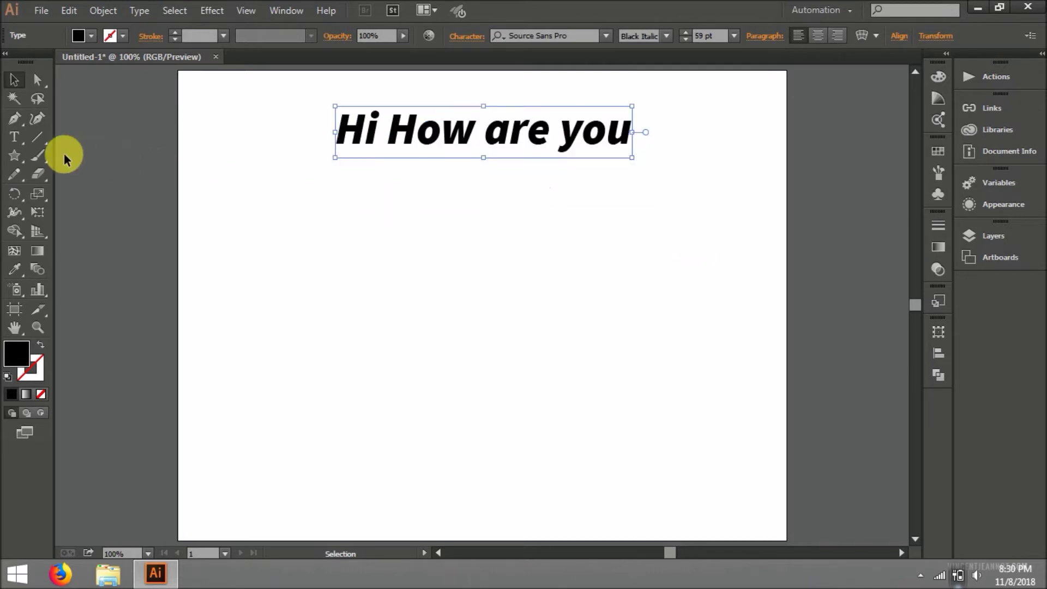
left_click(16, 136)
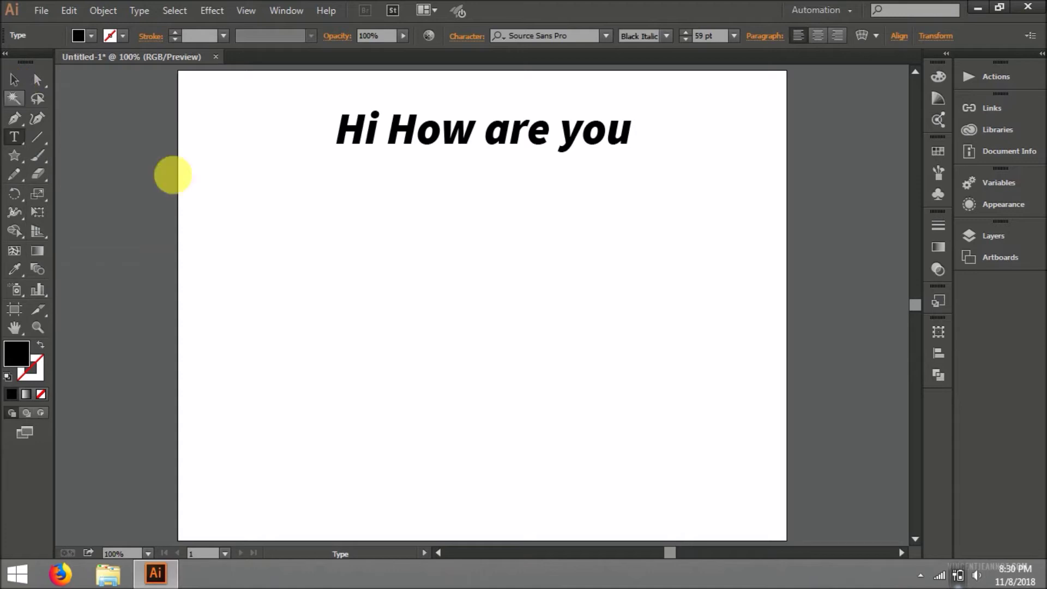
left_click(14, 80)
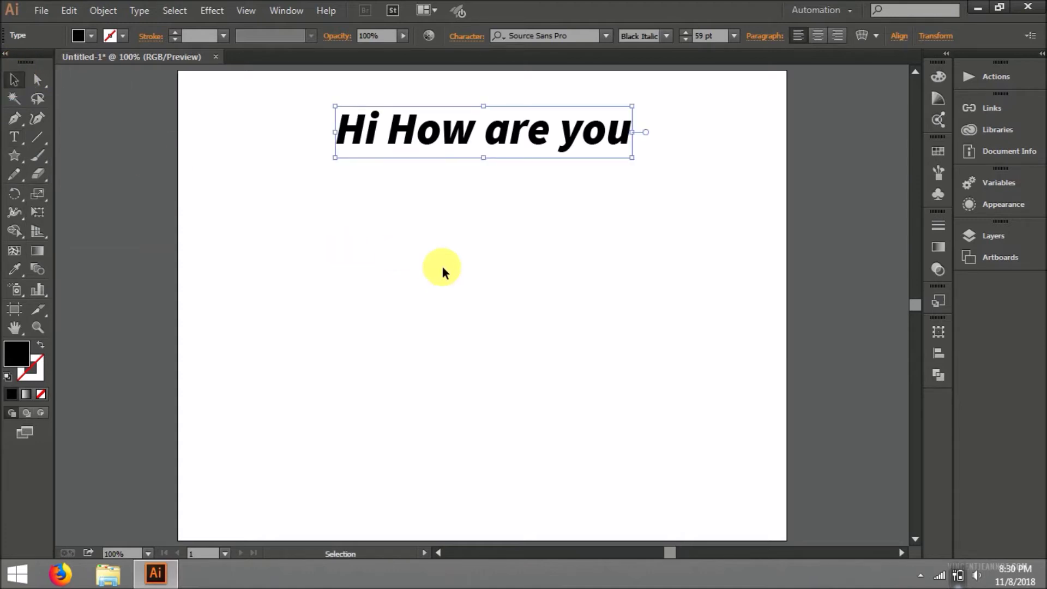
left_click(443, 268)
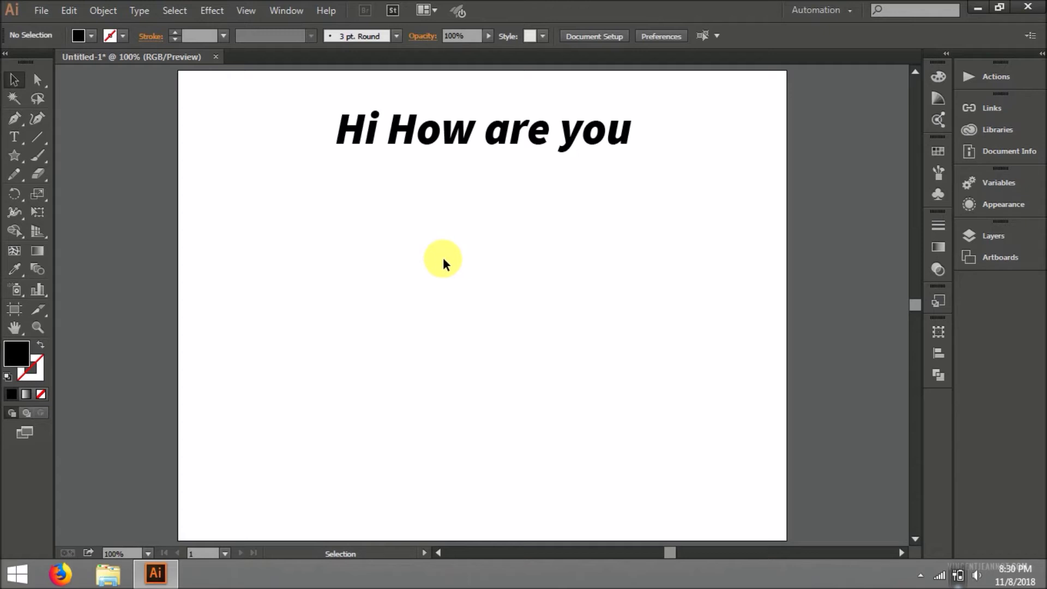
Draw a black five-pointed star below the "Hi How are you" text and move it toward the artboard's left half.
left_click_drag(22, 168, 69, 232)
left_click_drag(432, 274, 505, 335)
left_click(16, 81)
left_click_drag(402, 241, 361, 299)
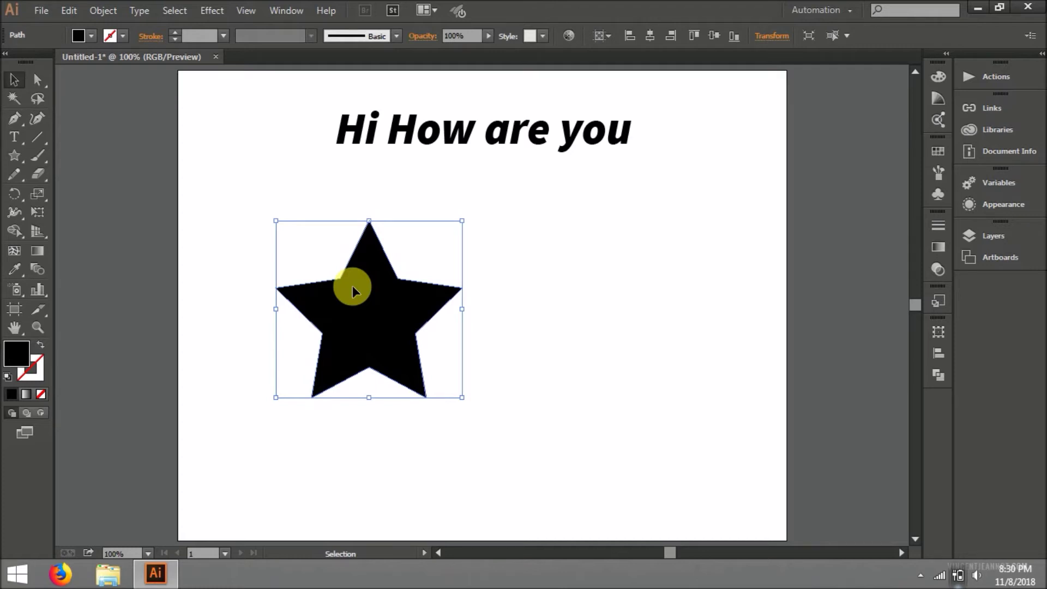
Convert the star into a text area with the Area Type Tool and set its font size to 12 pt.
left_click(9, 141)
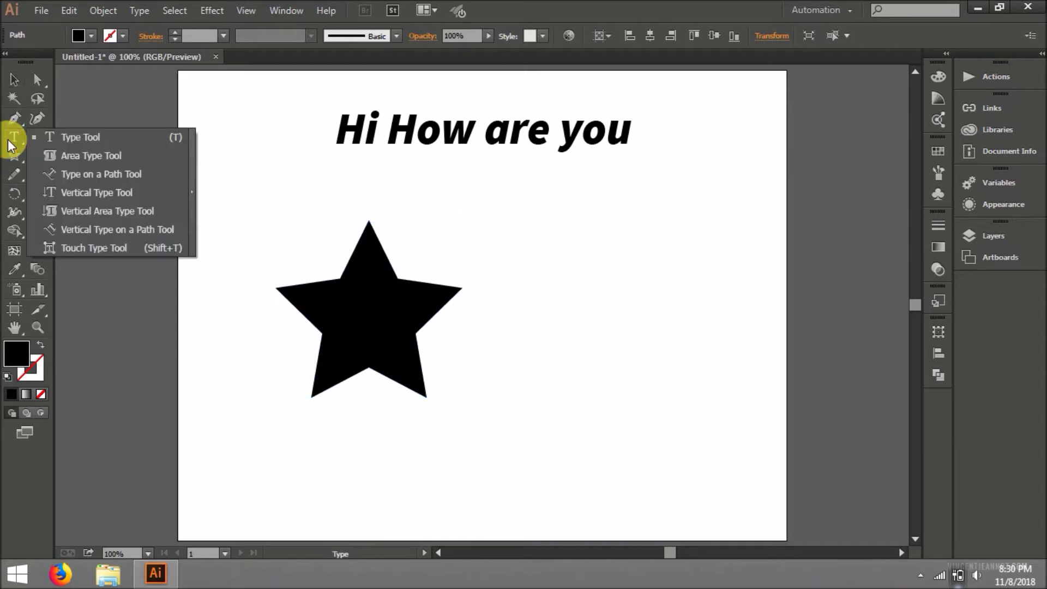
left_click(53, 157)
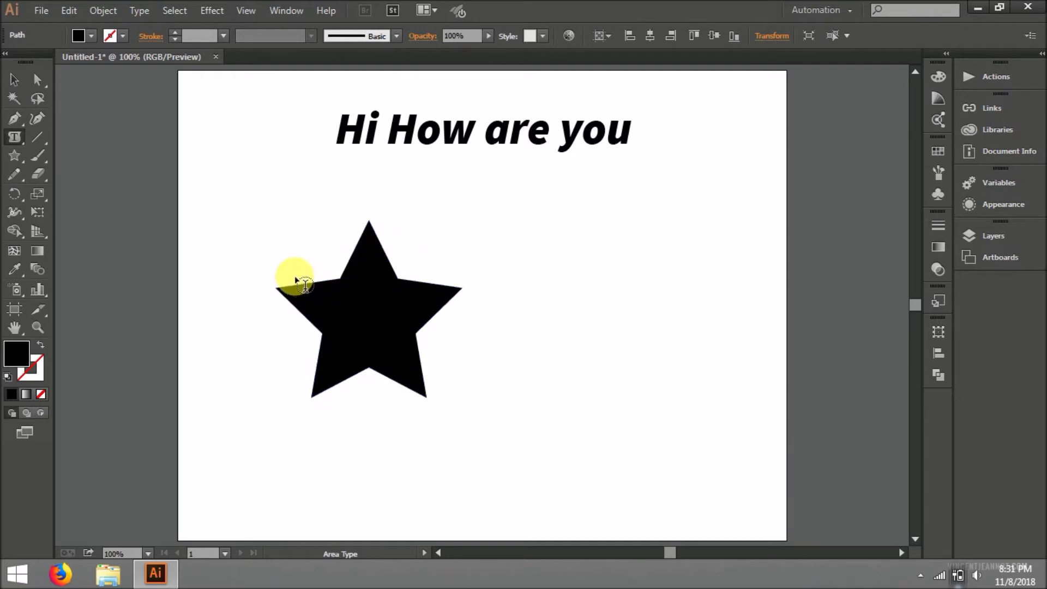
left_click(303, 283)
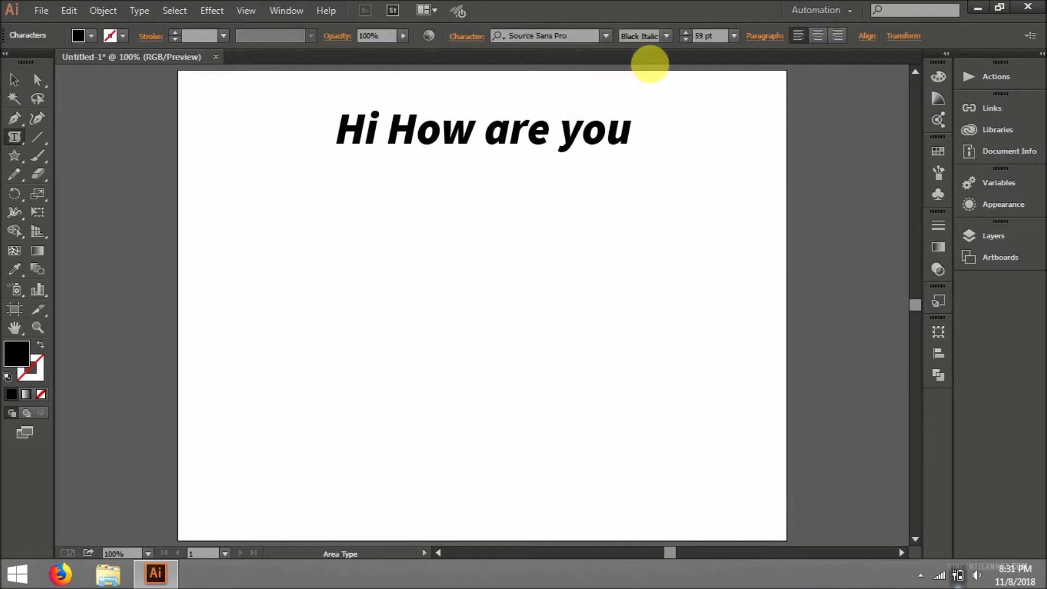
left_click(710, 38)
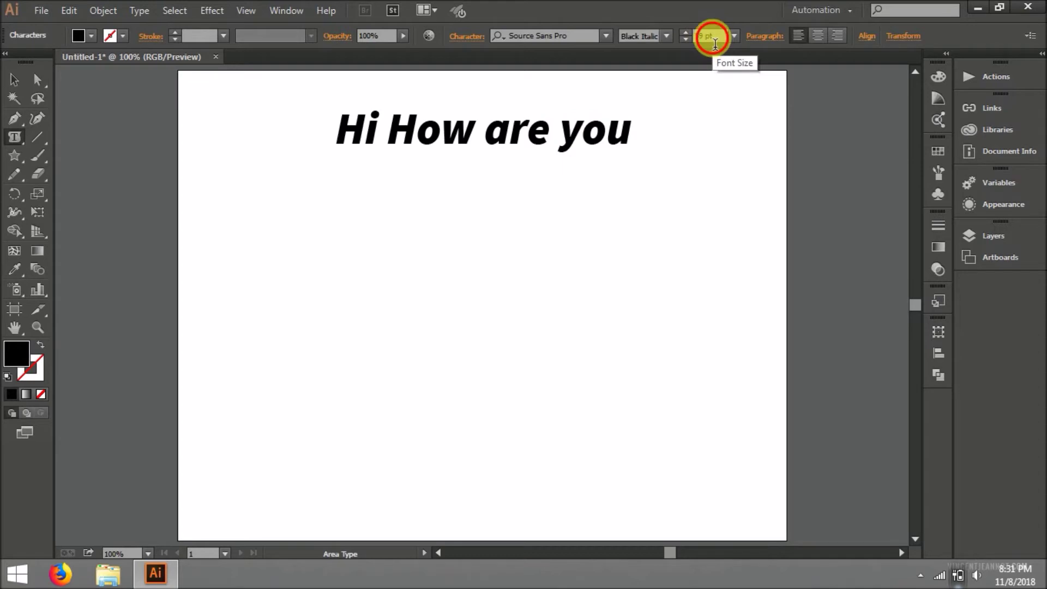
type("12")
key("Return")
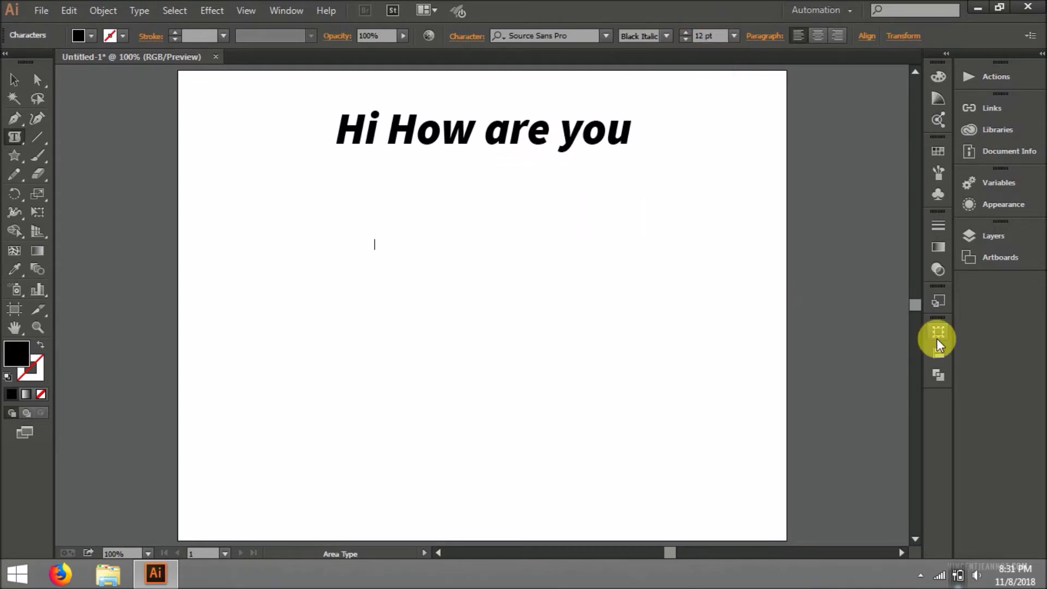
Fill the star with "Hi", a new line, "how are you? blah blah blah and whatever" and a long run of n characters.
type("Hi")
key("Return")
type("how are you? blaha")
key("BackSpace")
type("blahb")
key("BackSpace")
type("blah and")
type(" whatew")
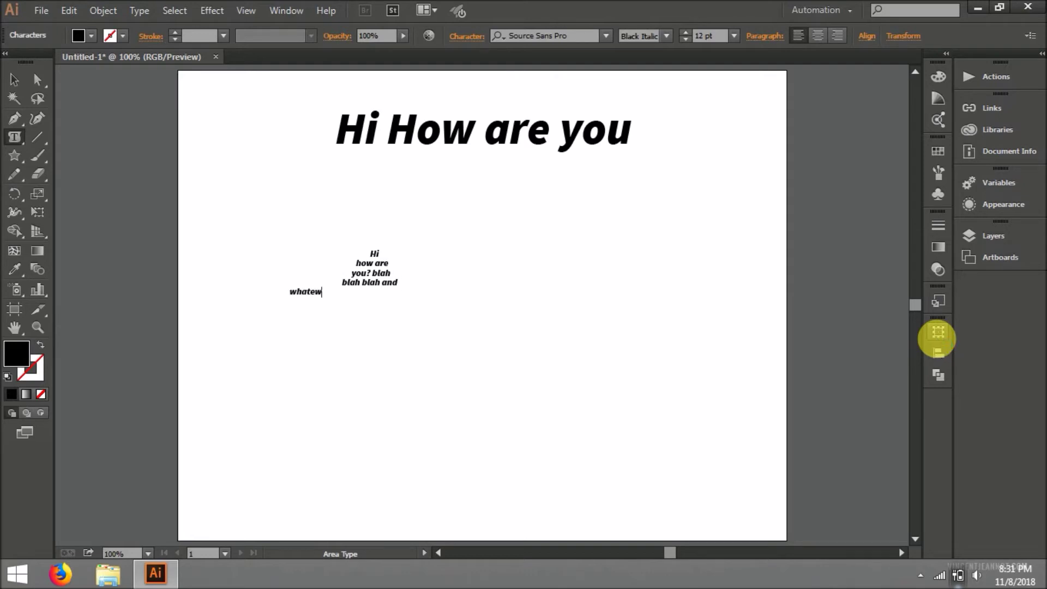
key("BackSpace")
type("ver an")
key("BackSpace")
type("nnnnn nnnnnnnn nnnnnnn nnnnnn  nnnnnnnn nnnnnnnnnnnnnnnnnnnnnnnnnnnnnnnnnnnnnnnnnnnnnnnnnnnnnnnnnnnnnnnnnnnnnnnnnnnnnnnnnnnnnnnnnnnnnnnnnnnnnnnnnnnnnnnnnnnnnnnnnnnnnnnn")
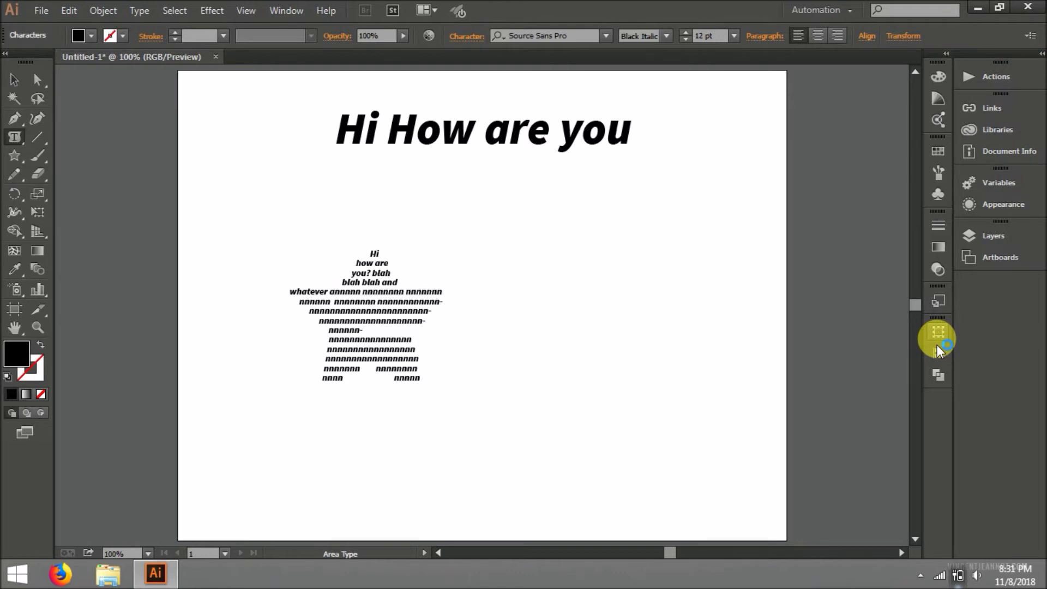
type("nn")
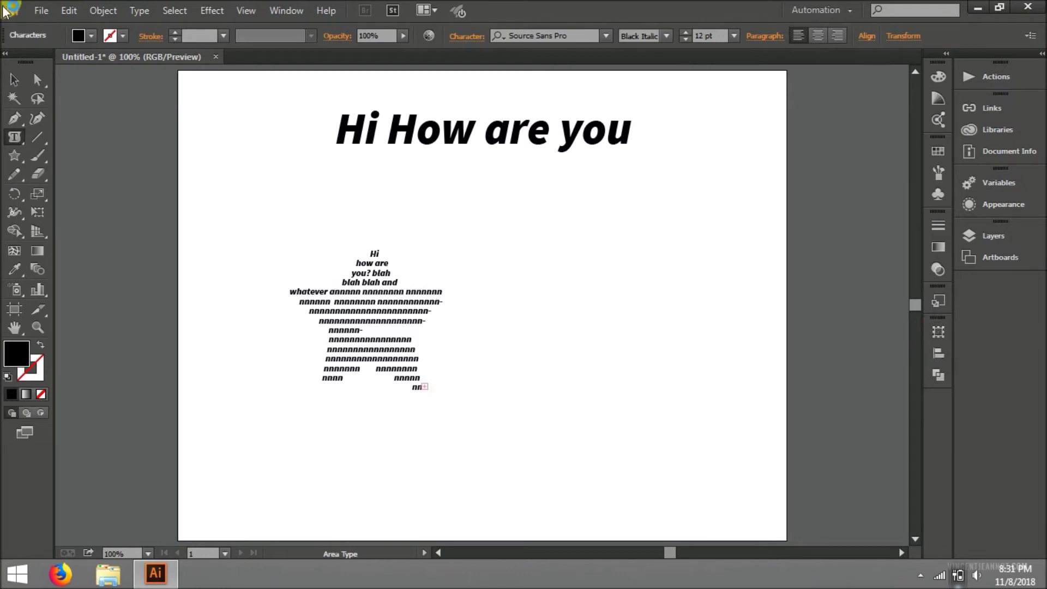
Move the star-shaped text block against the artboard's left edge, below the heading text.
left_click(14, 79)
left_click_drag(393, 344, 388, 310)
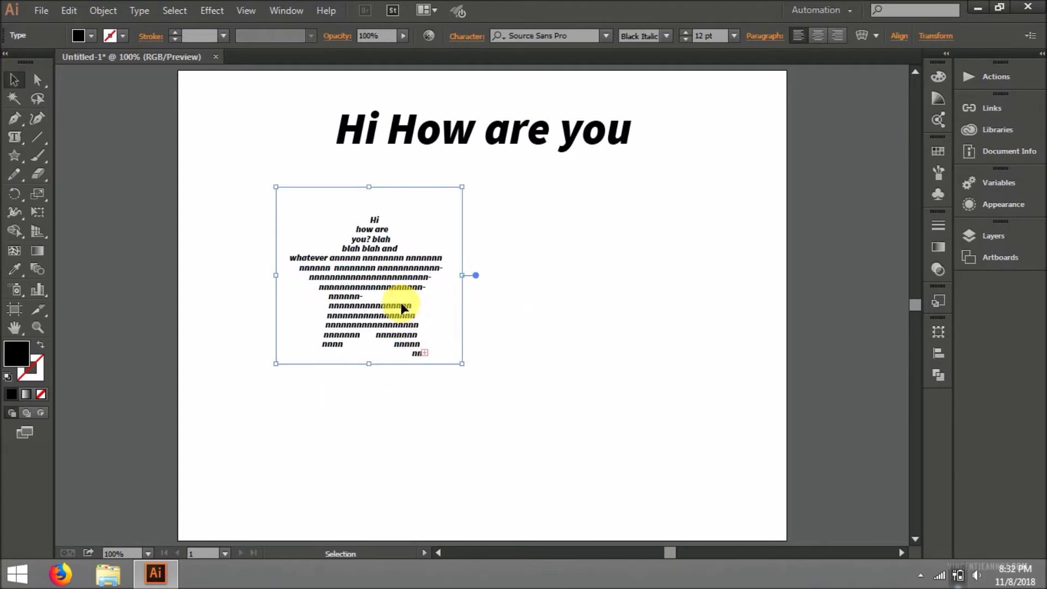
left_click_drag(394, 244, 381, 261)
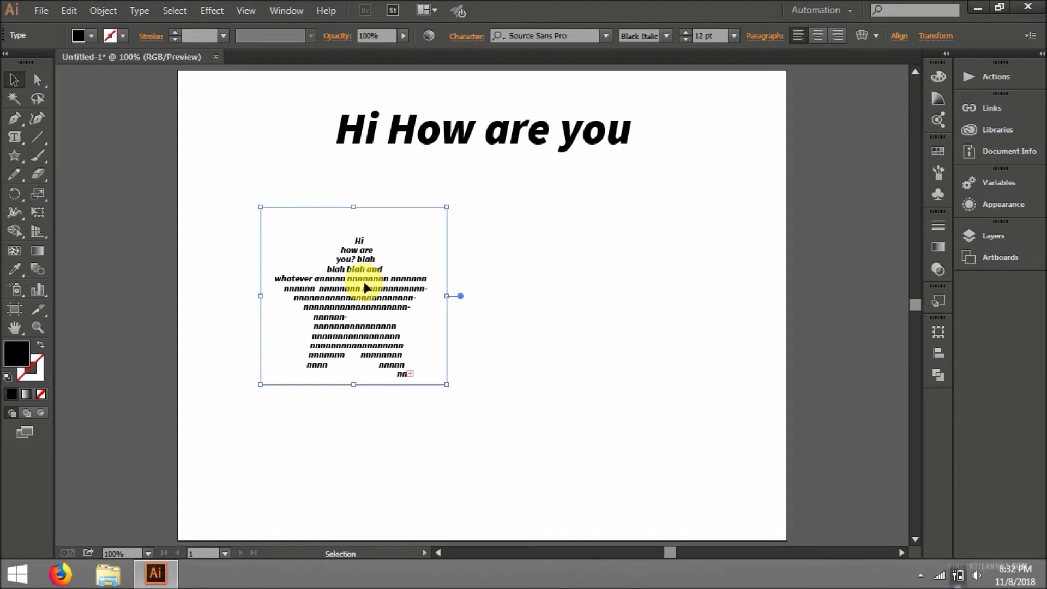
left_click_drag(363, 281, 337, 270)
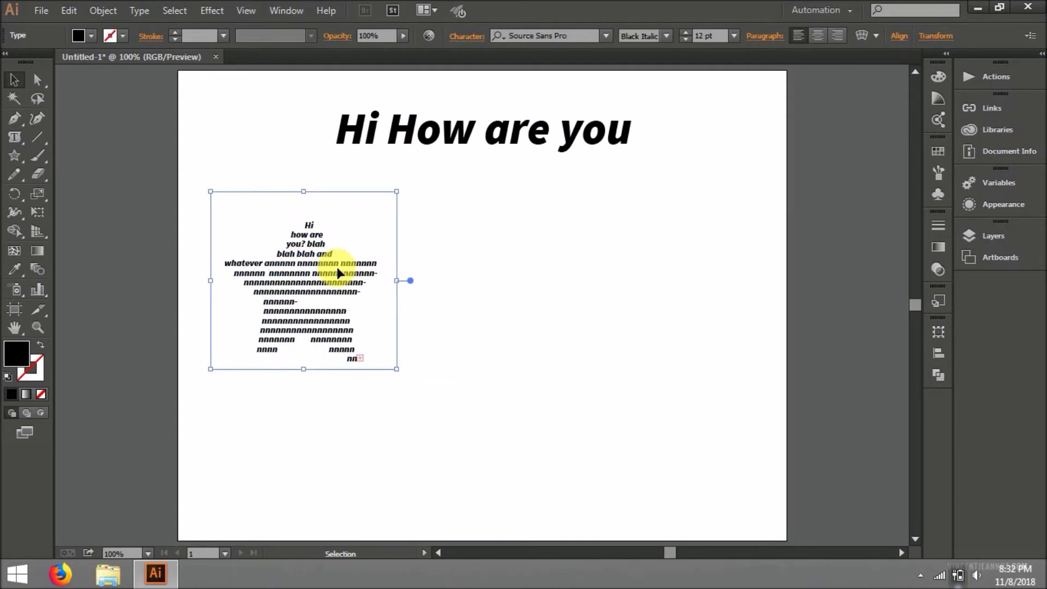
left_click_drag(338, 272, 302, 262)
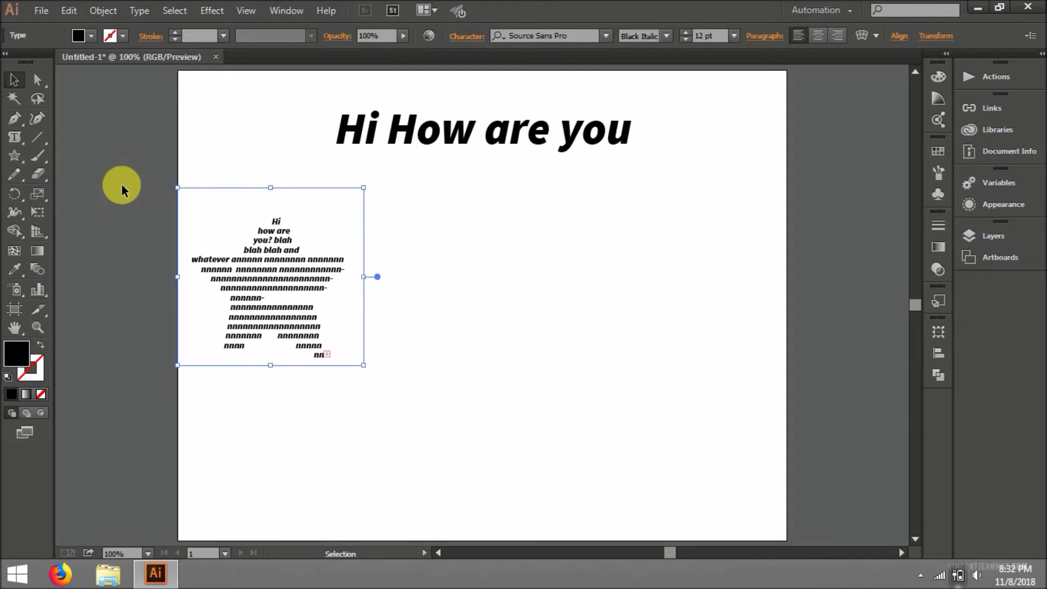
left_click(20, 140)
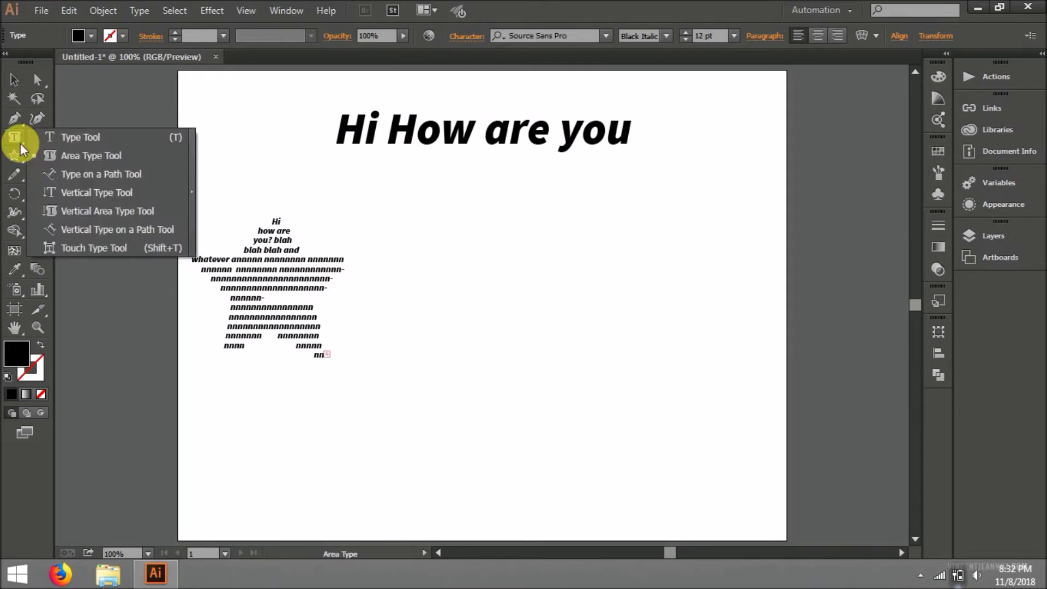
left_click(14, 86)
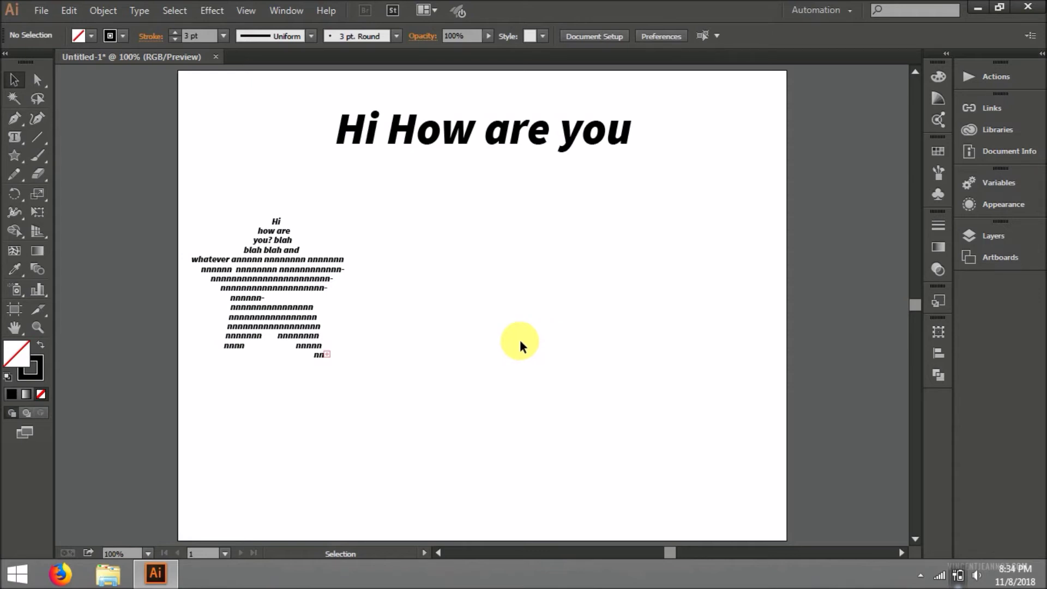
Draw a horizontal line with a 3 pt black stroke to the right of the star-shaped text.
left_click(38, 139)
left_click_drag(433, 245, 702, 244)
left_click(15, 81)
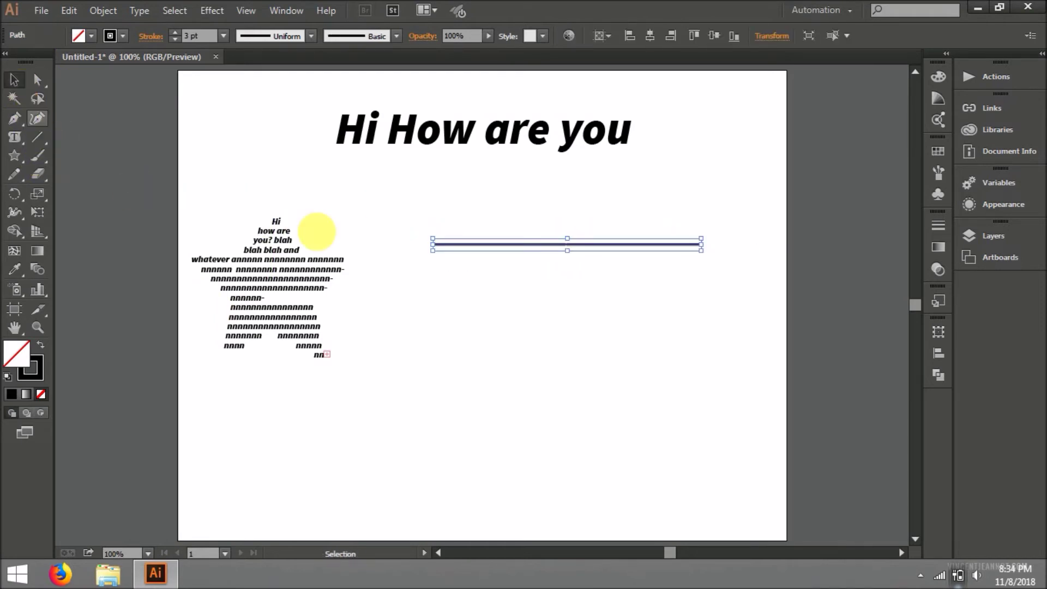
left_click(556, 279)
left_click_drag(617, 306, 582, 229)
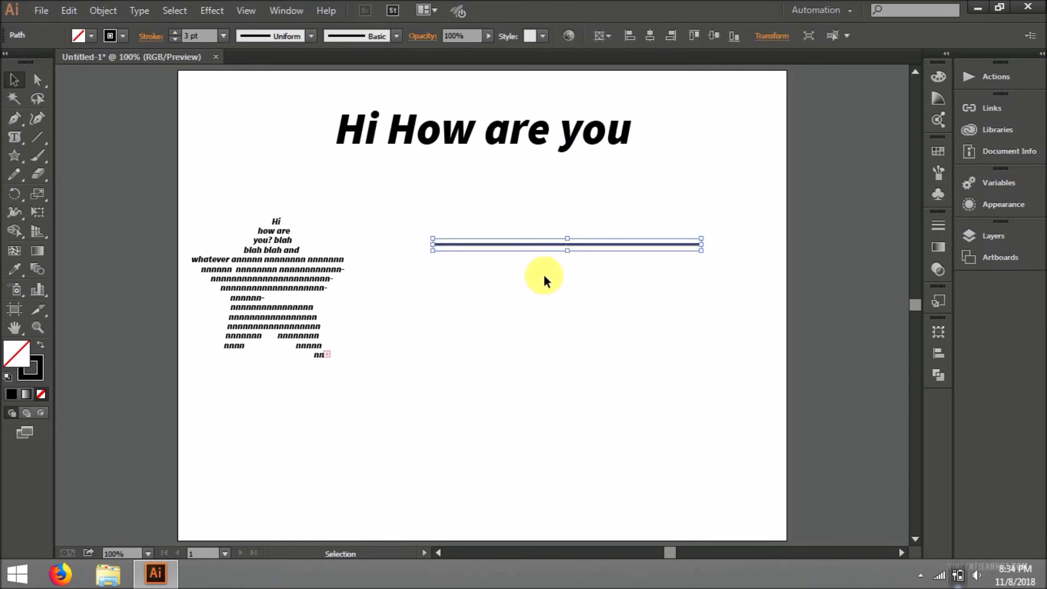
Examine the anchor points at both ends of the horizontal line up close, and leave the line deselected.
scroll(417, 233, "up", 5)
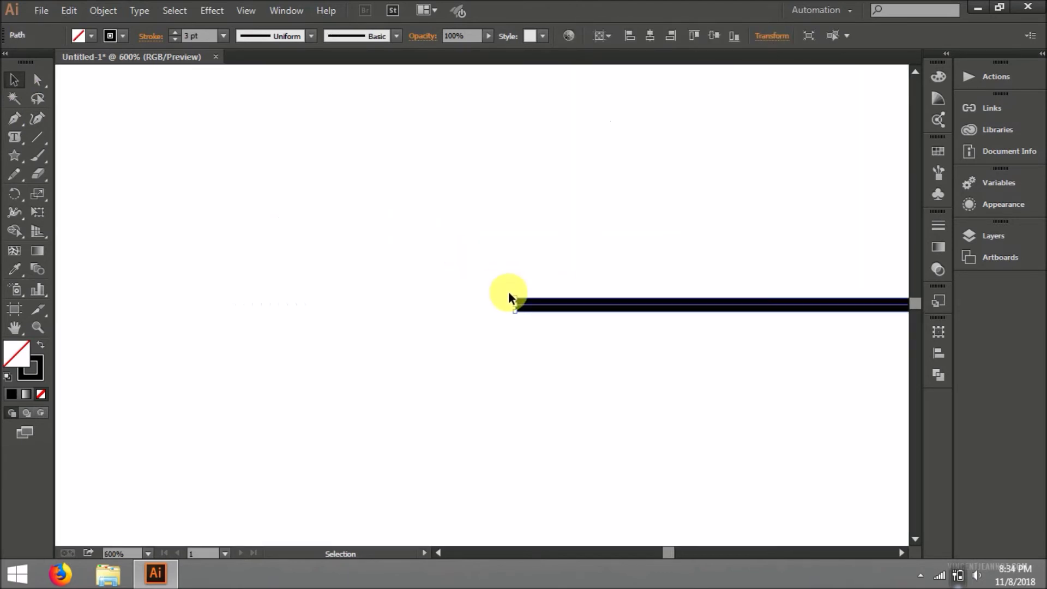
scroll(566, 281, "down", 1)
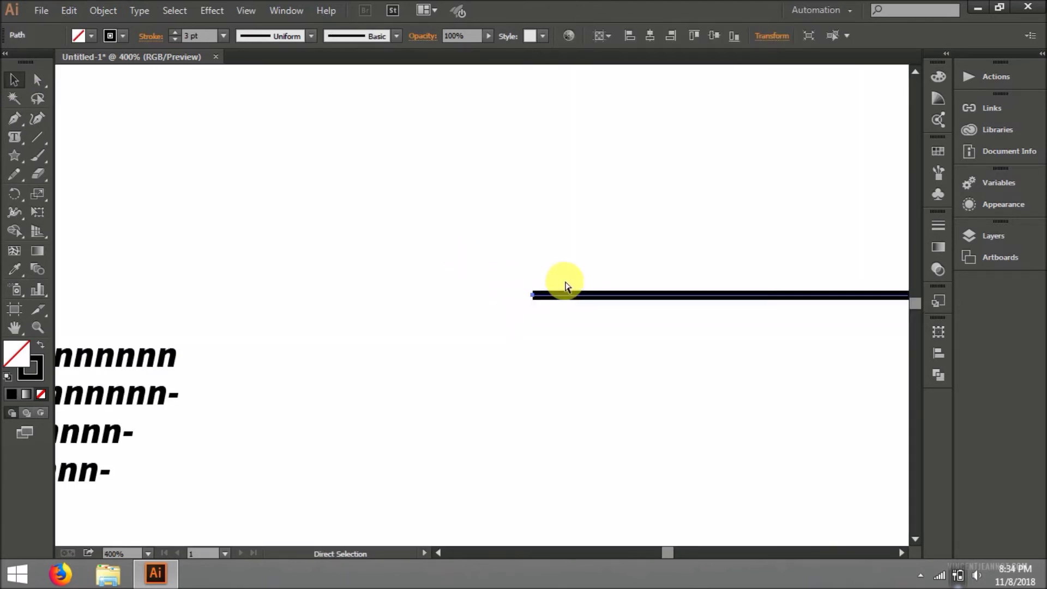
scroll(564, 283, "right", 2)
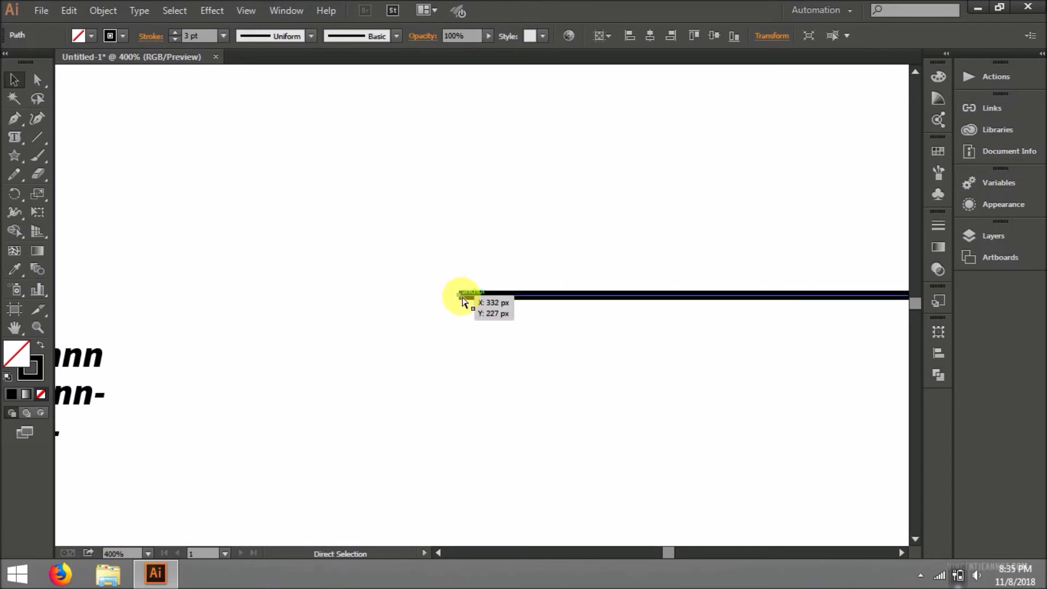
scroll(461, 300, "up", 5)
scroll(490, 288, "down", 5)
scroll(515, 288, "down", 3)
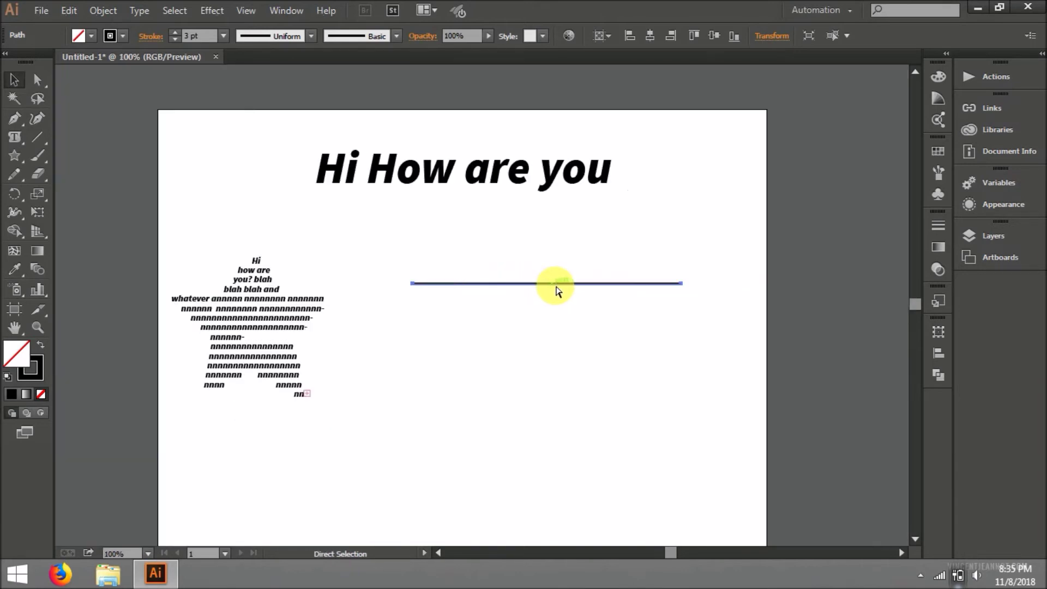
scroll(554, 285, "right", 2)
scroll(600, 288, "up", 8)
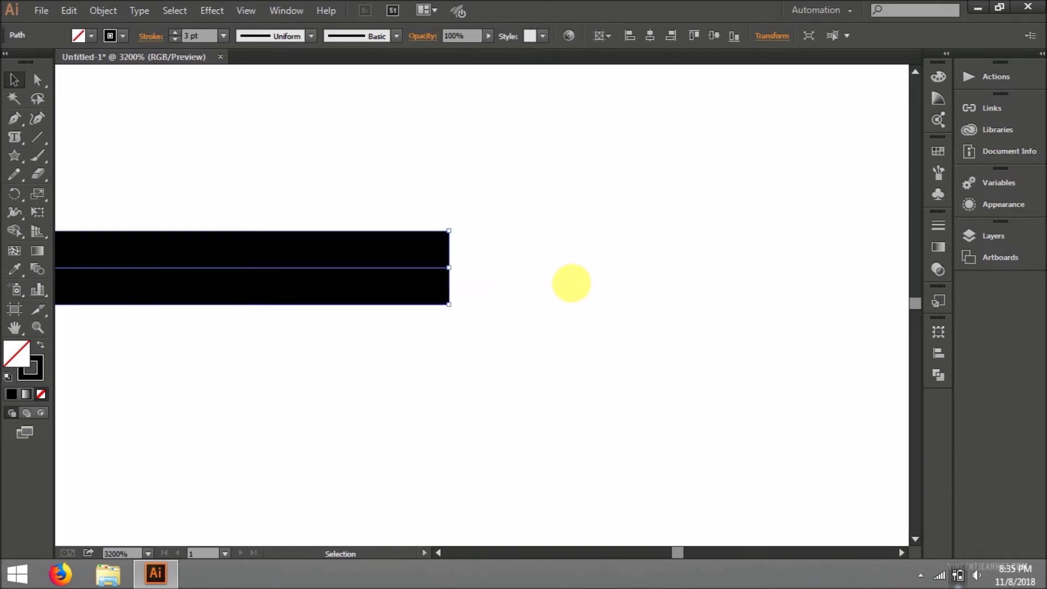
scroll(546, 272, "down", 10)
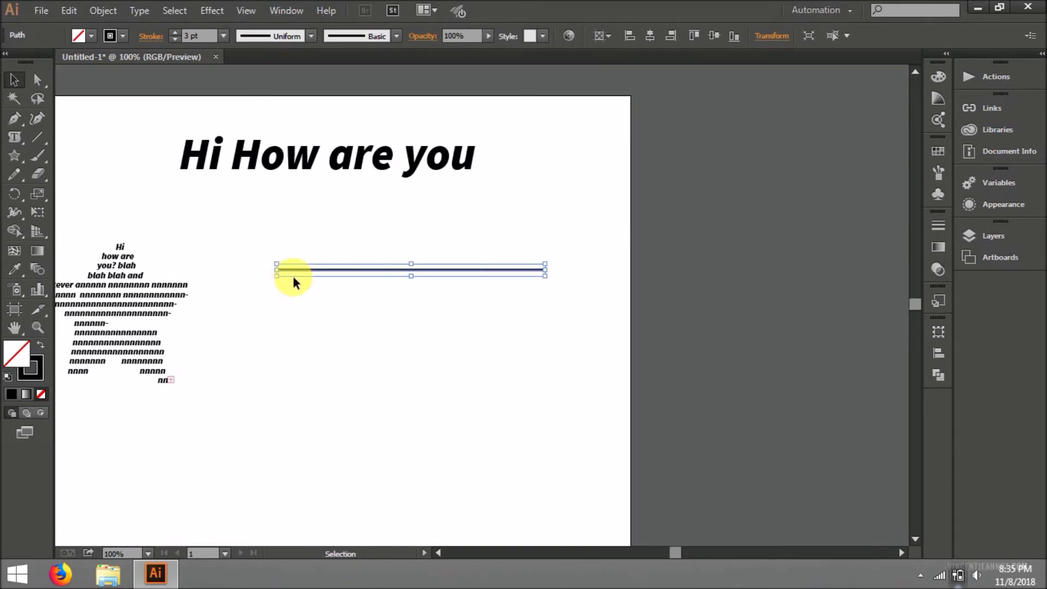
key("ctrl+0")
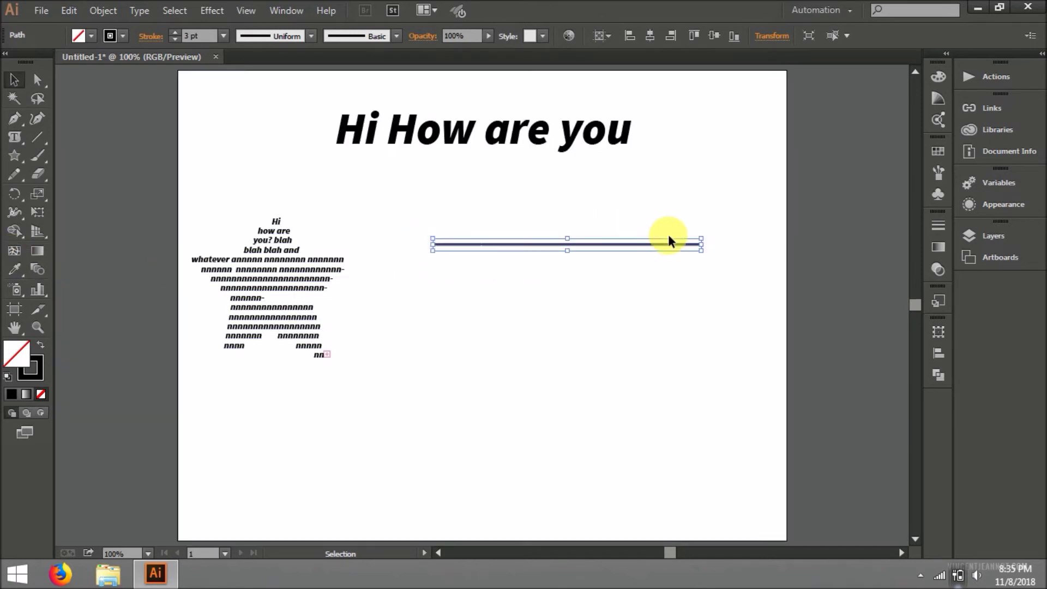
left_click_drag(444, 208, 706, 350)
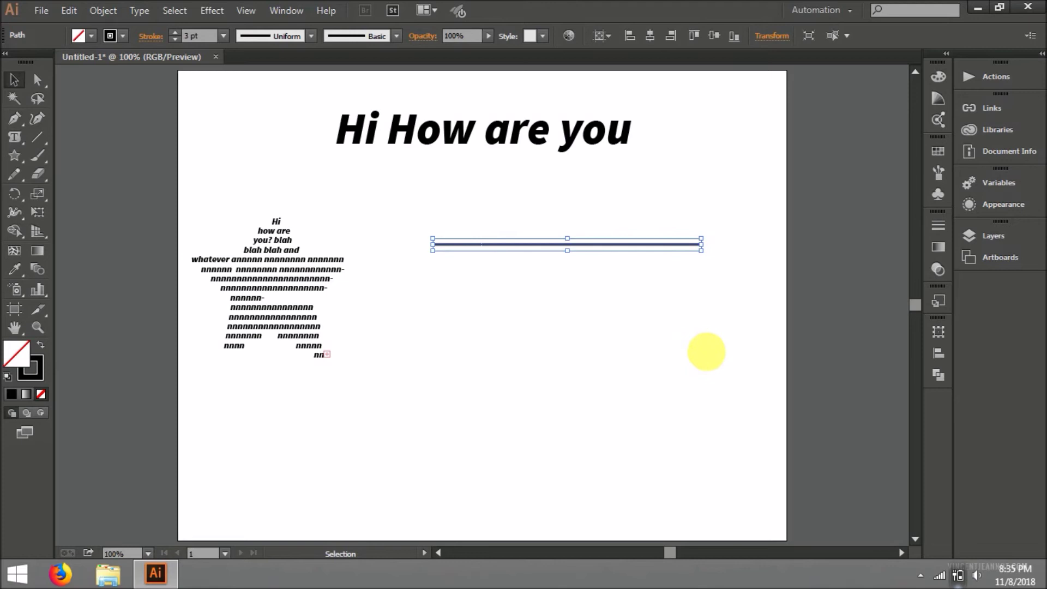
left_click(699, 327)
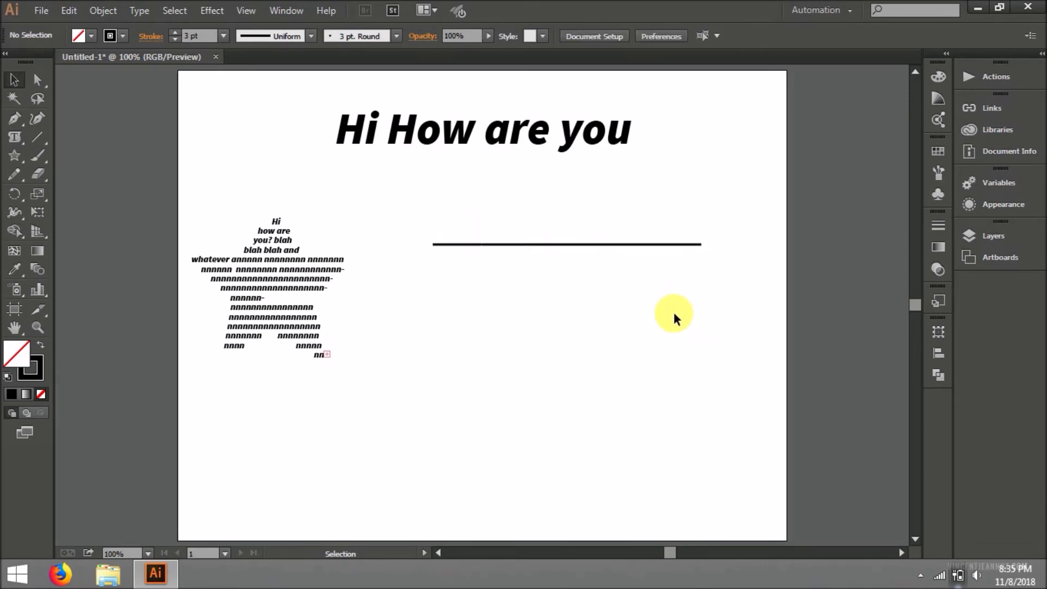
Draw three more straight lines from the horizontal line's ends to close a rectangle below it, and deselect them.
left_click(37, 137)
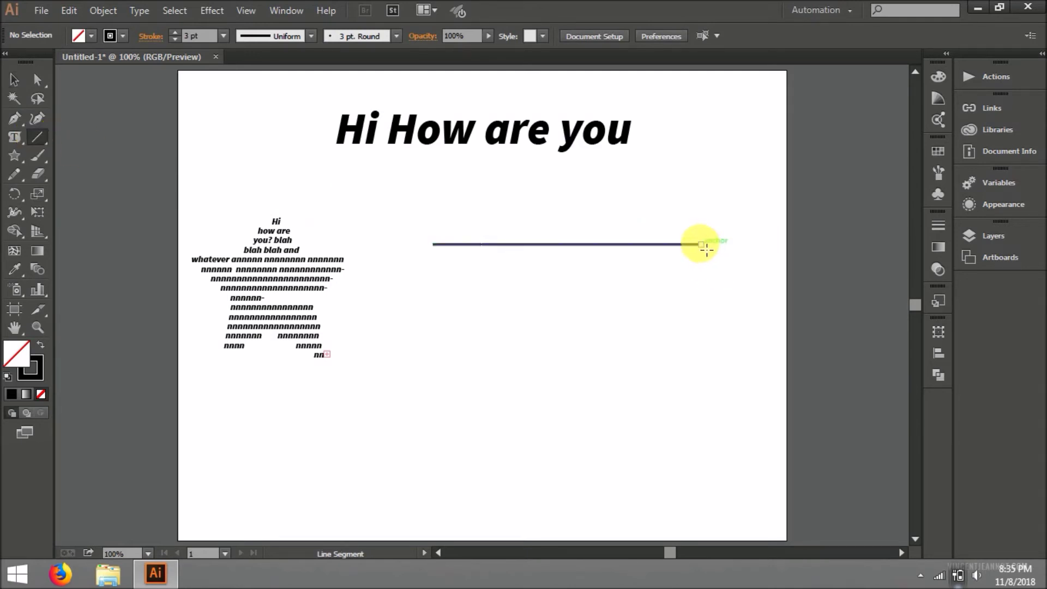
left_click_drag(707, 250, 439, 396)
left_click_drag(434, 245, 440, 401)
left_click(15, 79)
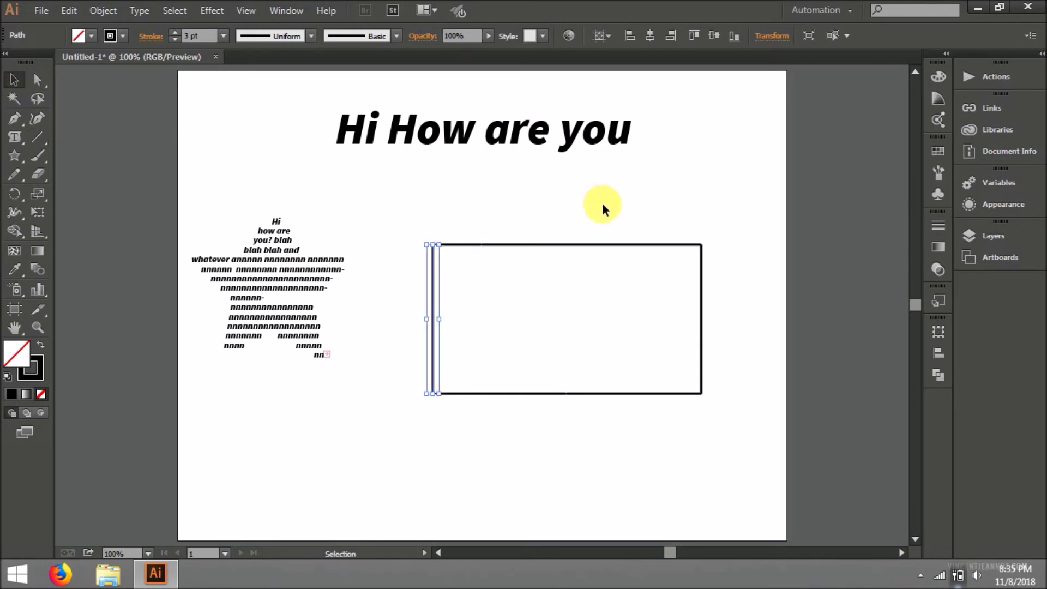
left_click(603, 206)
left_click_drag(660, 264, 604, 277)
left_click(562, 223)
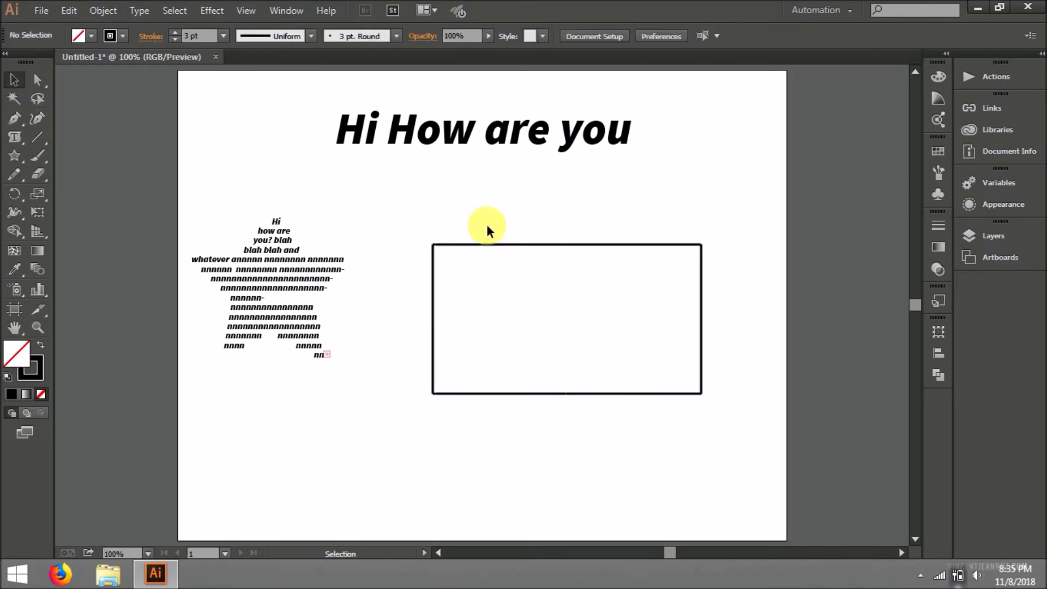
Move the rectangle's top line upward to separate it from the other sides, and undo the move.
scroll(465, 205, "up", 4)
scroll(349, 178, "down", 4)
left_click_drag(562, 245, 562, 209)
key("ctrl+z")
Try to fill the rectangle made of four separate lines with black, and undo the fill.
left_click_drag(721, 200, 417, 424)
left_click(79, 35)
left_click(41, 59)
left_click(751, 192)
left_click(750, 180)
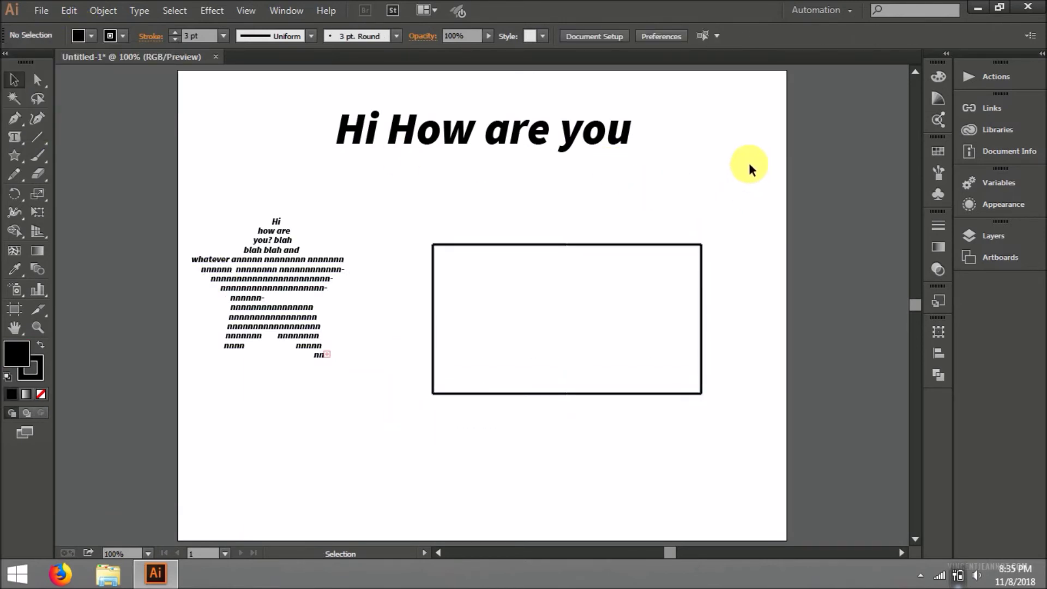
key("ctrl+z")
Delete the rectangle's two vertical sides and its bottom line, keeping only the top horizontal line.
left_click(678, 274)
left_click_drag(756, 218, 419, 478)
left_click(517, 461)
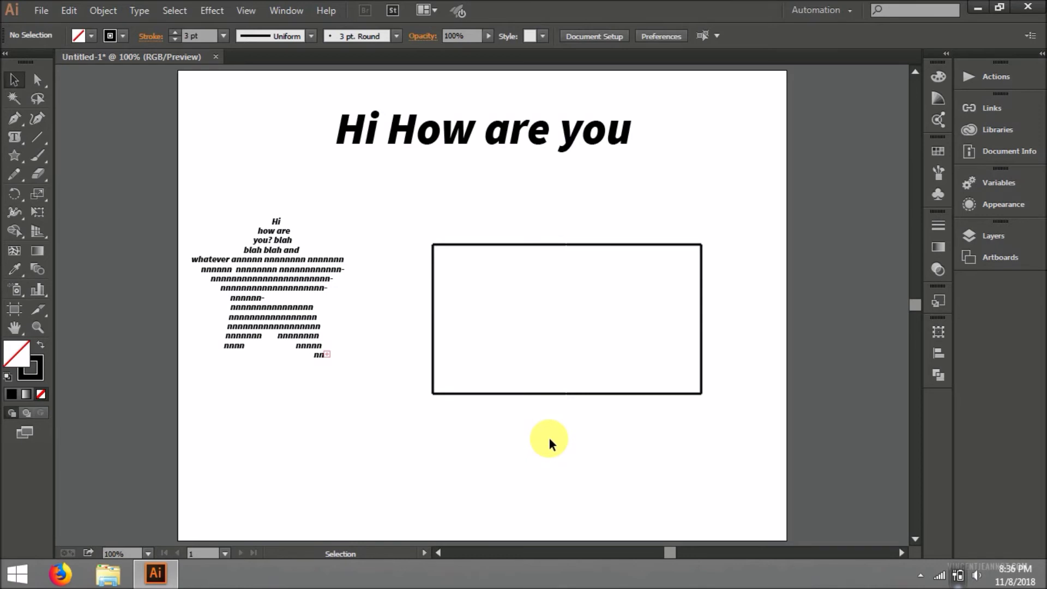
left_click_drag(368, 328, 738, 436)
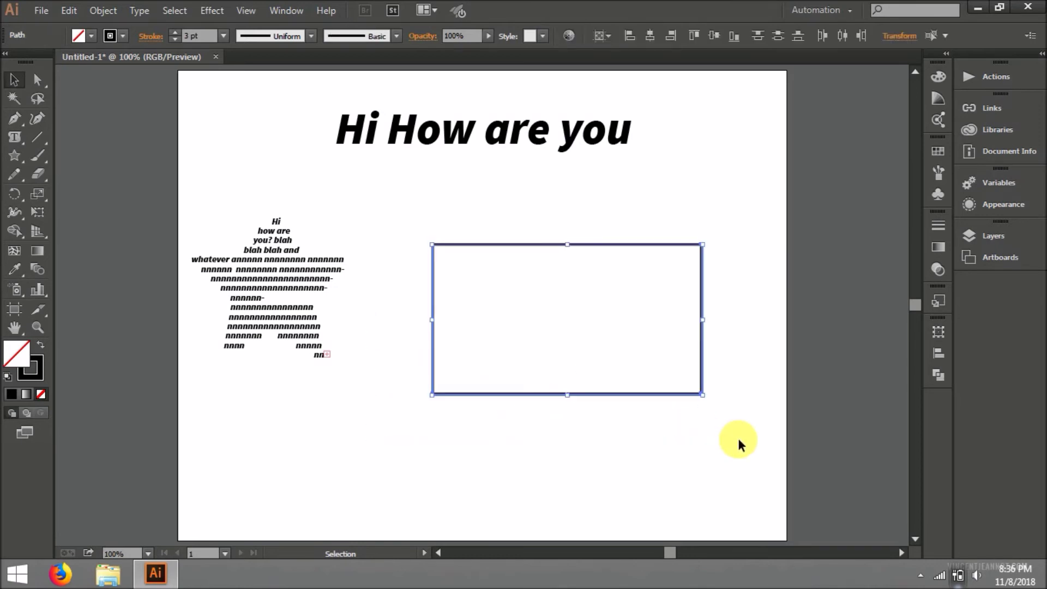
key("Delete")
Set the stroke weight of the horizontal line to 2 pt and deselect it.
left_click(557, 250)
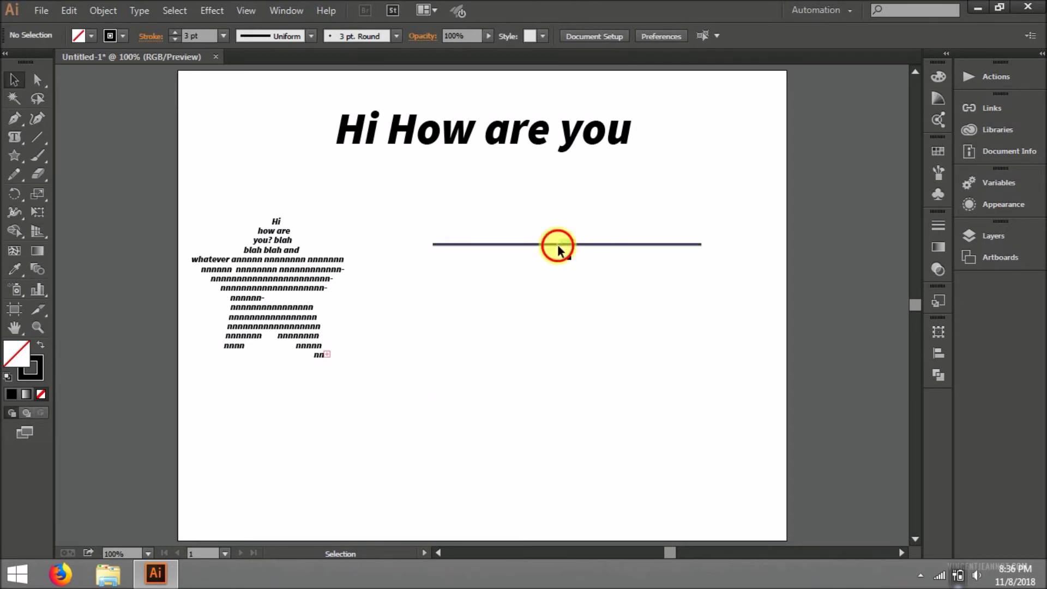
left_click(174, 41)
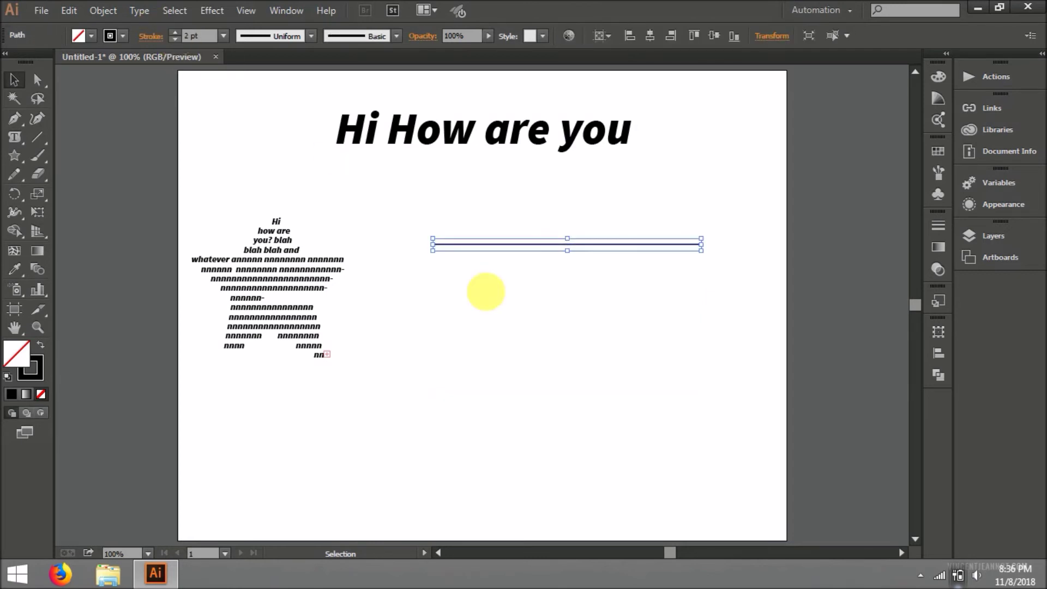
left_click(535, 297)
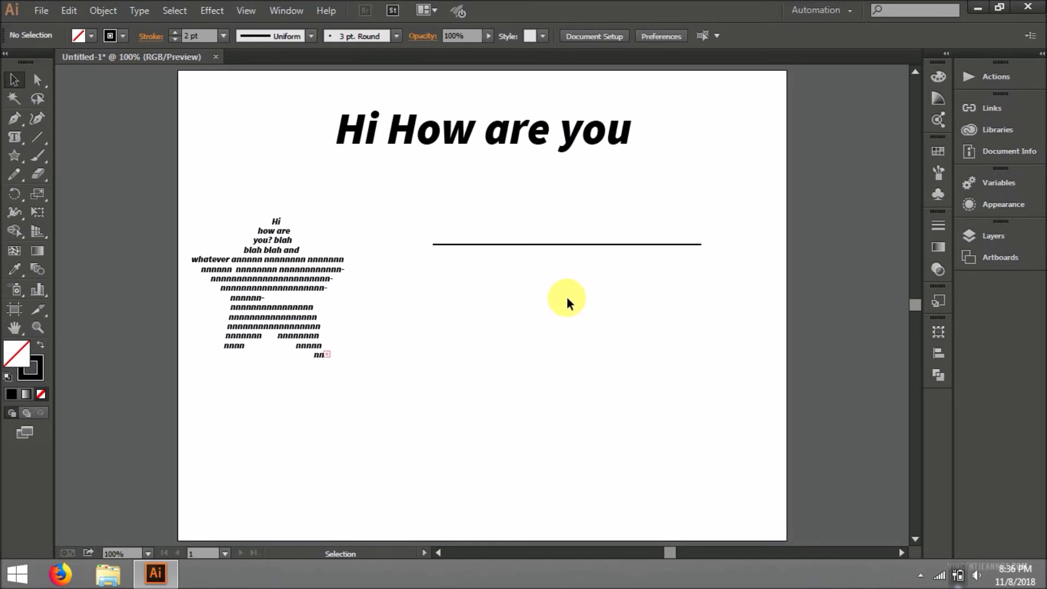
Replace the horizontal line with a diagonal 2 pt line sloping down to the right at about 332°.
left_click_drag(439, 222, 629, 287)
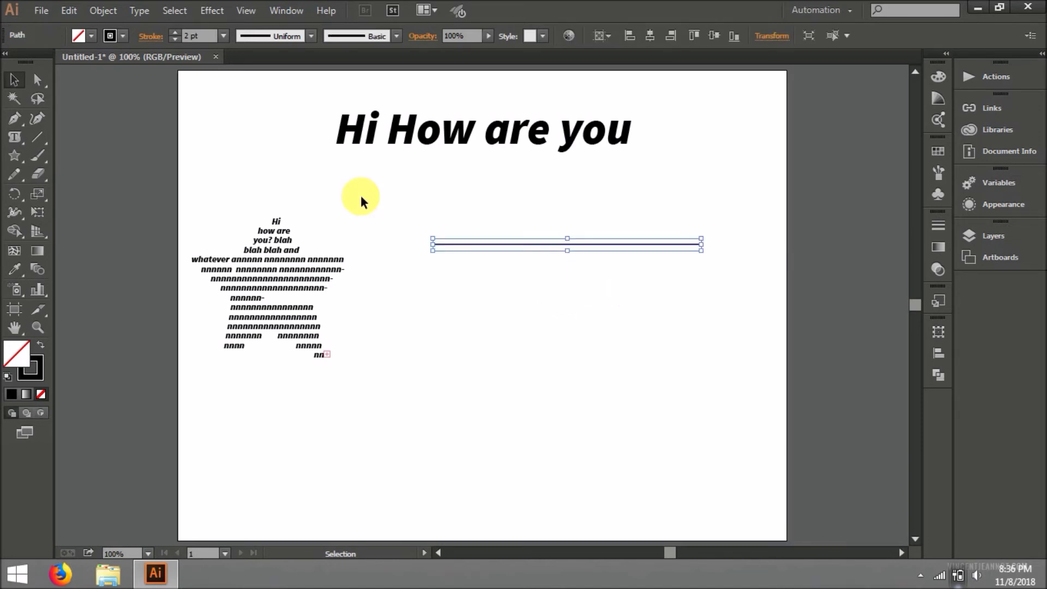
key("Delete")
left_click(37, 137)
left_click_drag(452, 224, 606, 309)
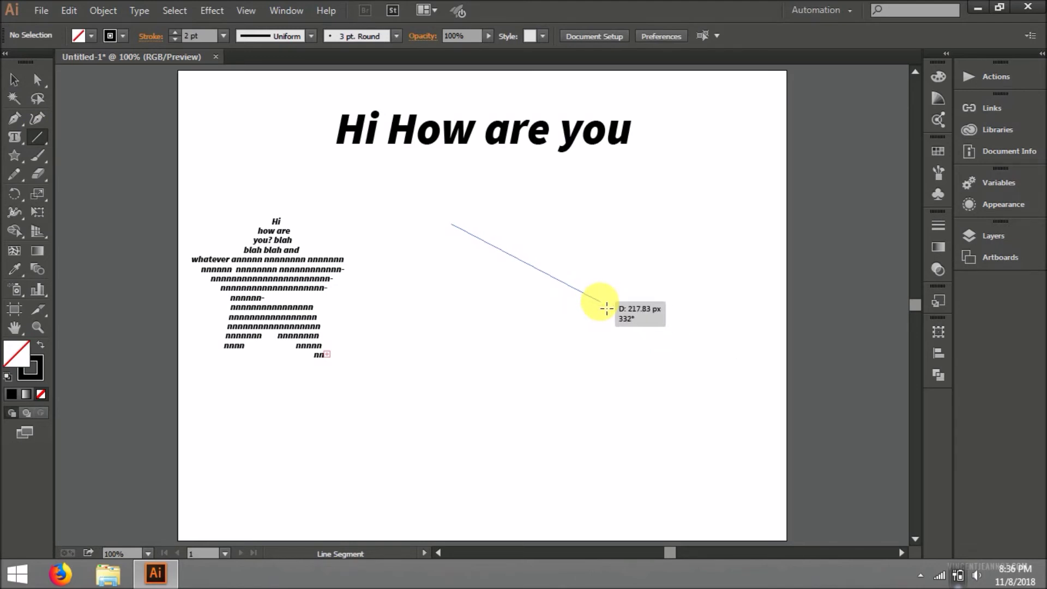
left_click_drag(606, 309, 600, 302)
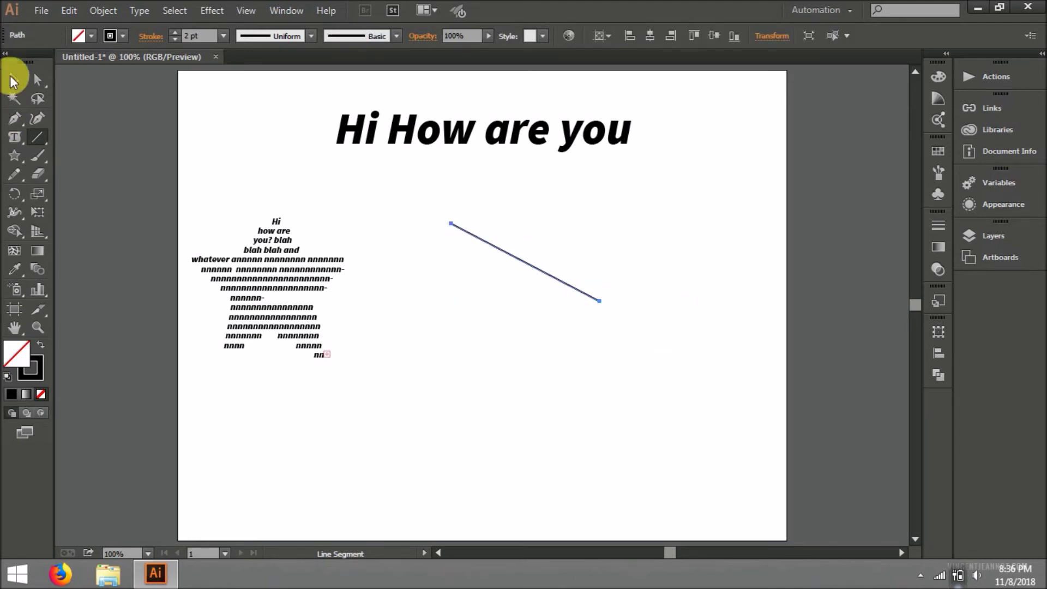
left_click(13, 80)
left_click(681, 332)
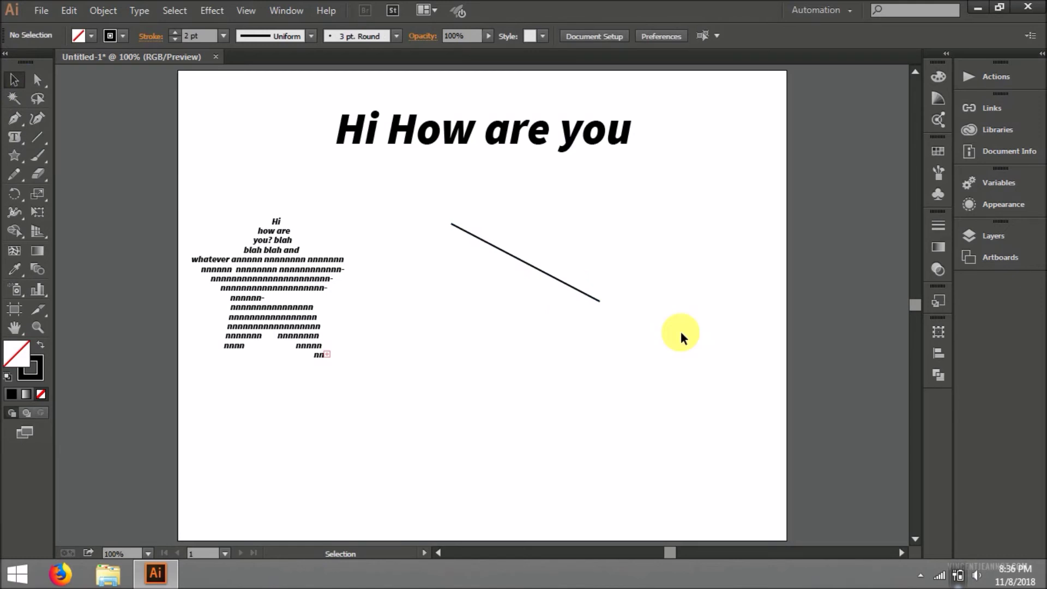
Add the path text "Hi how are you." along the diagonal line with Type on a Path, and move it slightly up.
left_click_drag(14, 136, 76, 175)
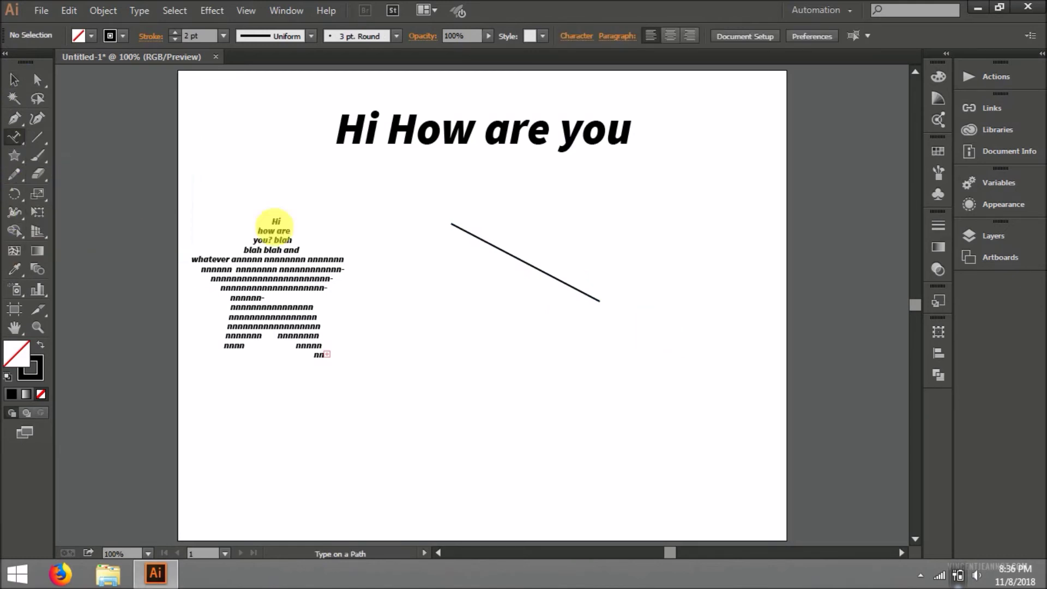
left_click(456, 225)
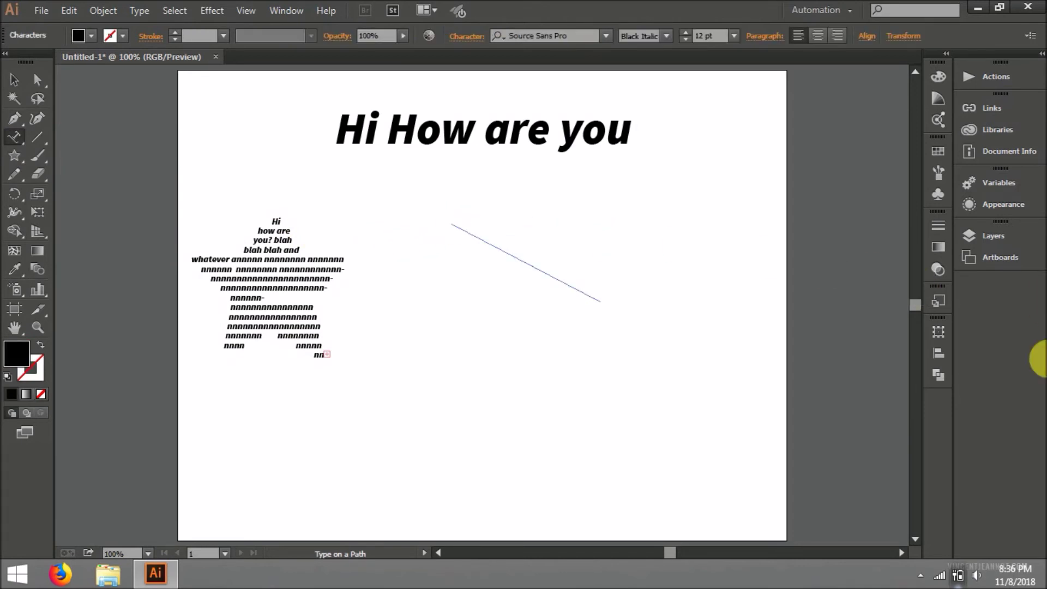
type("Hi how are you.")
left_click(15, 79)
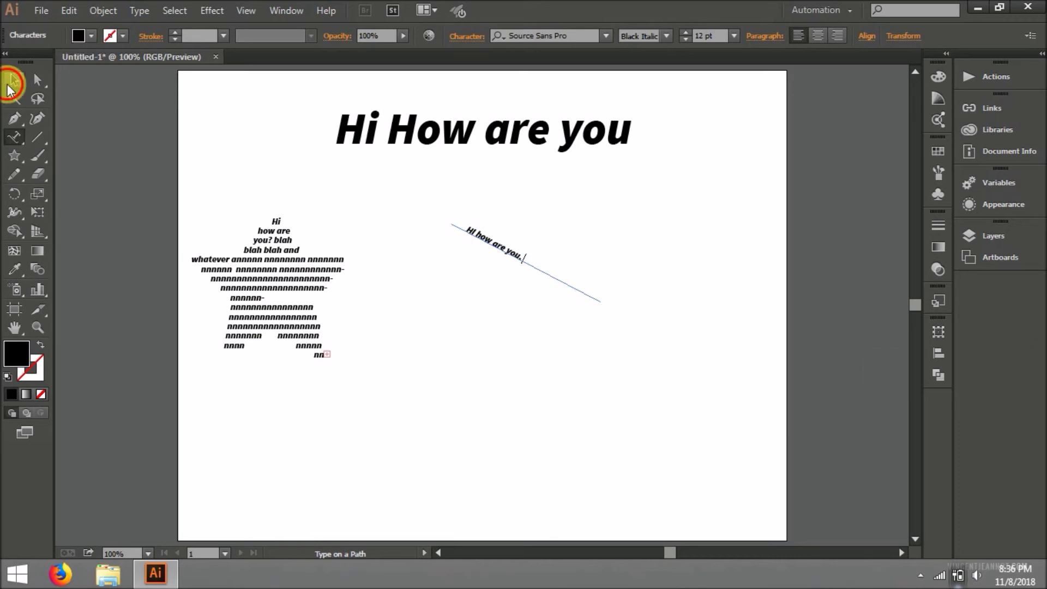
left_click_drag(513, 256, 504, 233)
left_click(536, 361)
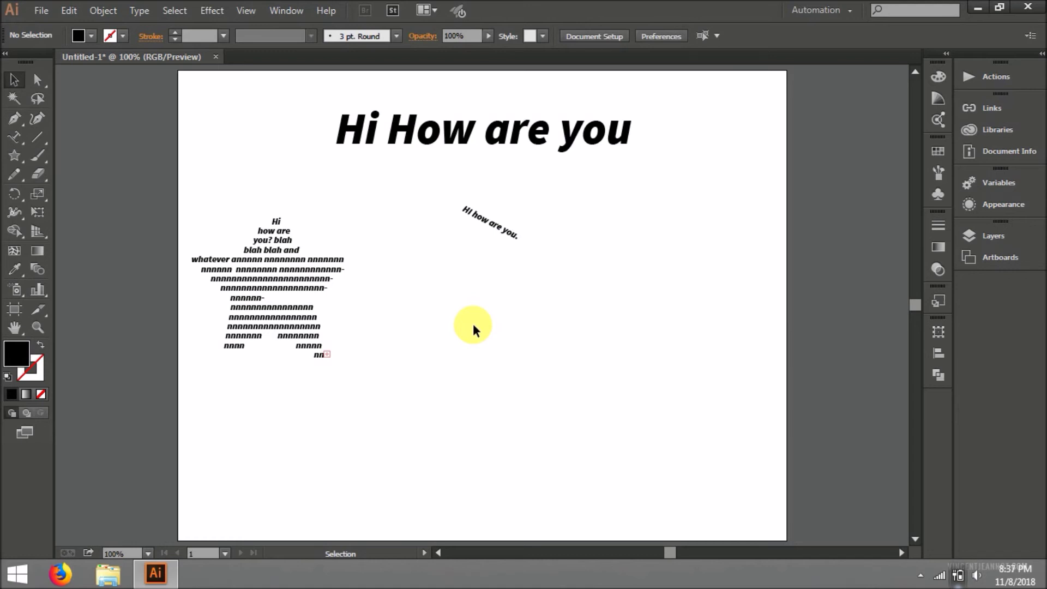
Start a vertical type object in the empty area below the slanted text and set its font size to 30 pt.
left_click_drag(14, 137, 93, 191)
left_click(462, 314)
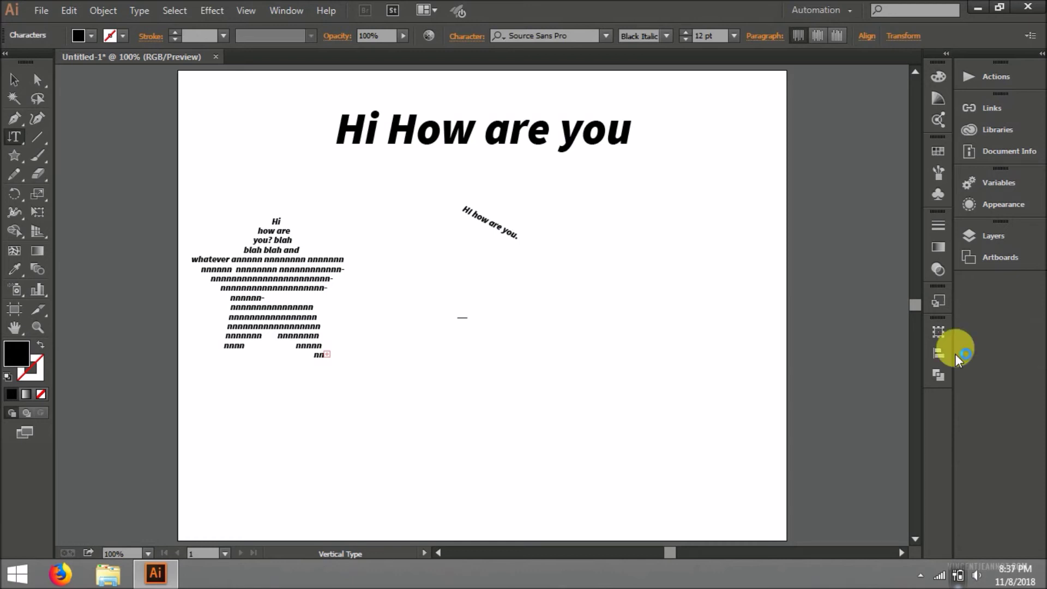
left_click(685, 32)
left_click(686, 32)
left_click(685, 32)
left_click(685, 31)
left_click(685, 32)
left_click(685, 32)
left_click(685, 32)
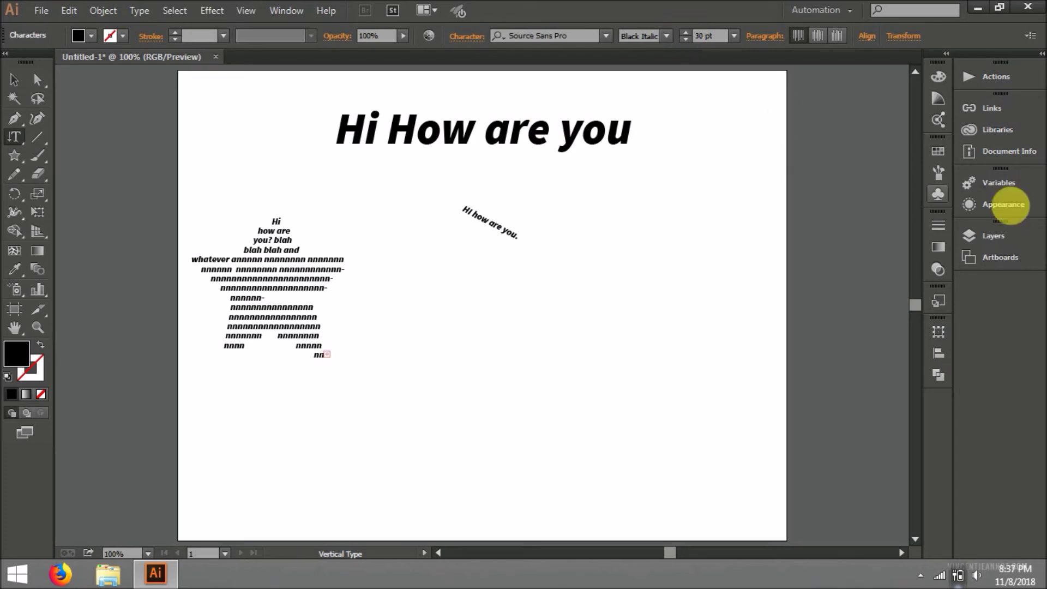
Enter SAMSUNG as the vertical text, correcting the misspelled ending.
type("SA")
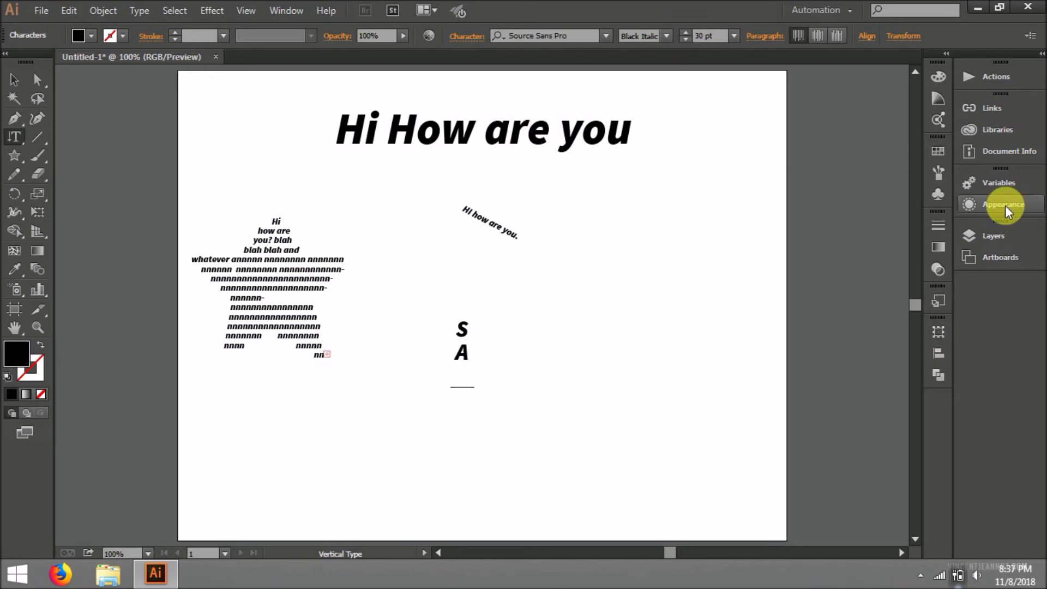
type("MSUMG")
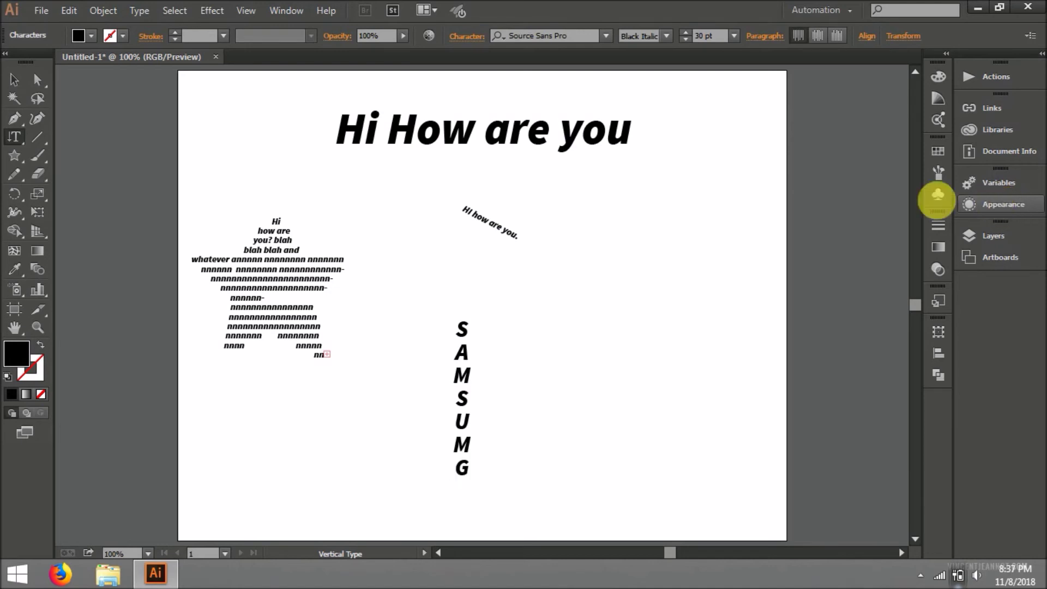
key("BackSpace")
key("BackSpace")
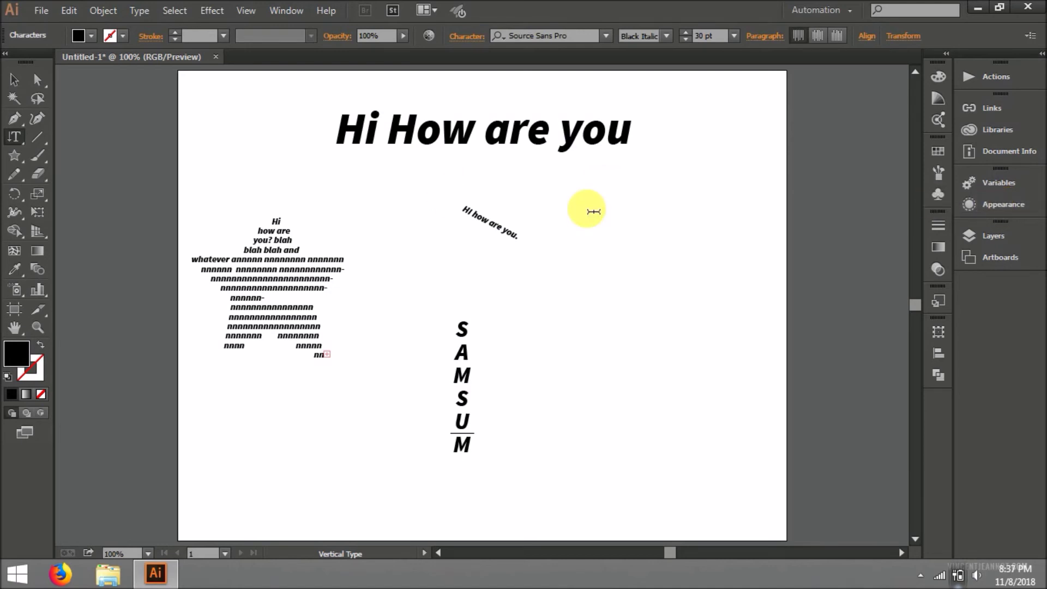
type("NG")
left_click(14, 79)
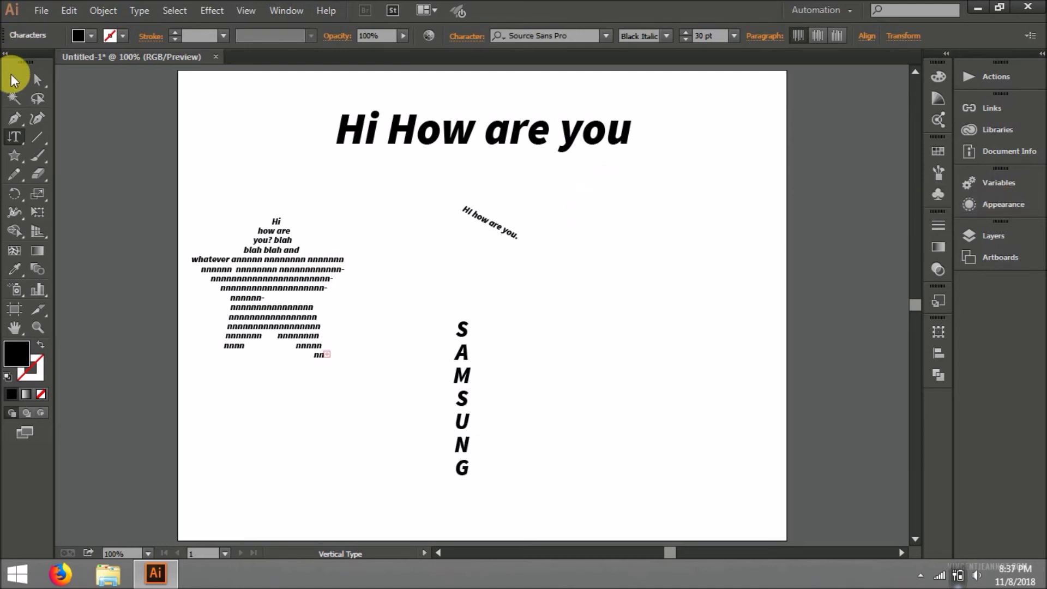
Move the vertical SAMSUNG text up and to the left, placing it between the text-filled star and the slanted text.
left_click_drag(460, 346, 446, 306)
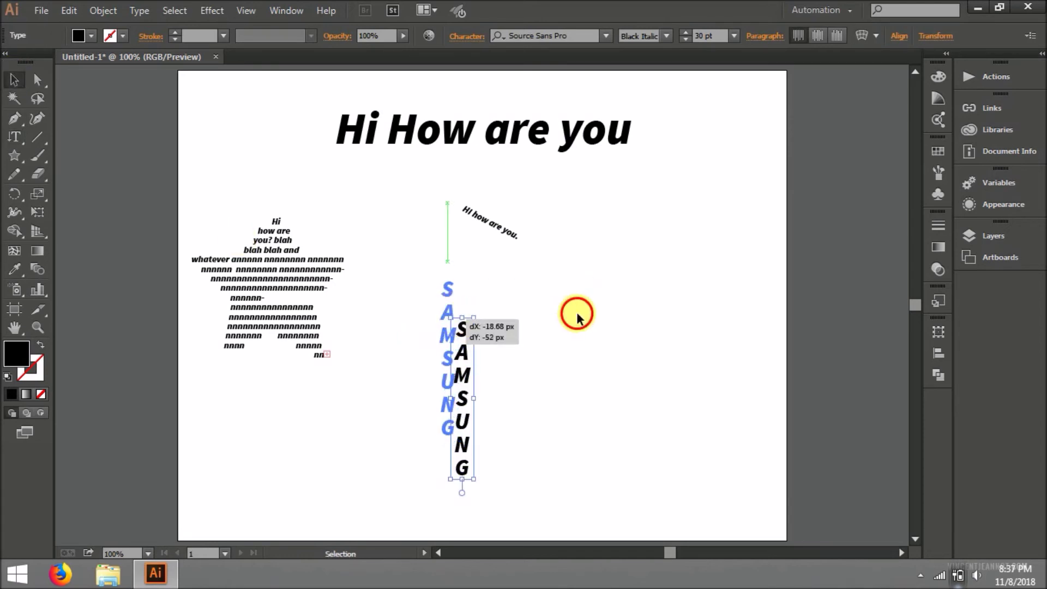
left_click(578, 318)
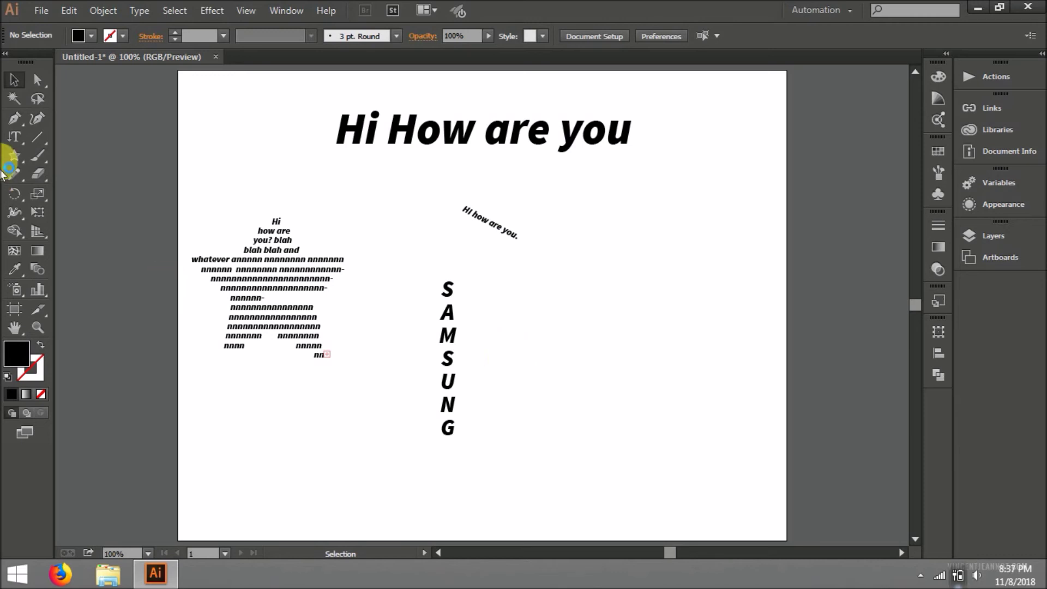
left_click_drag(424, 307, 394, 269)
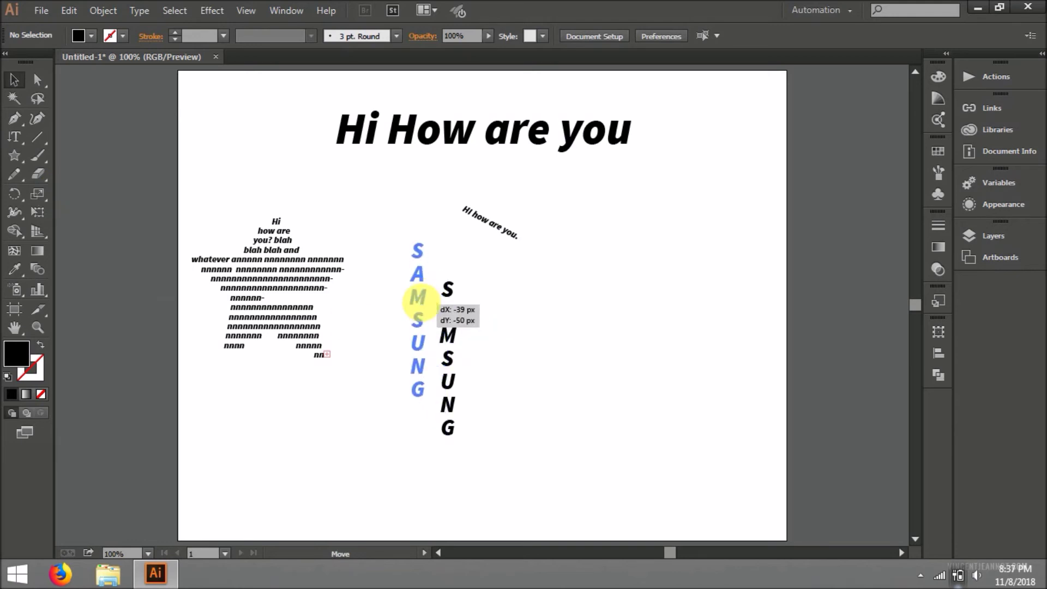
left_click(606, 354)
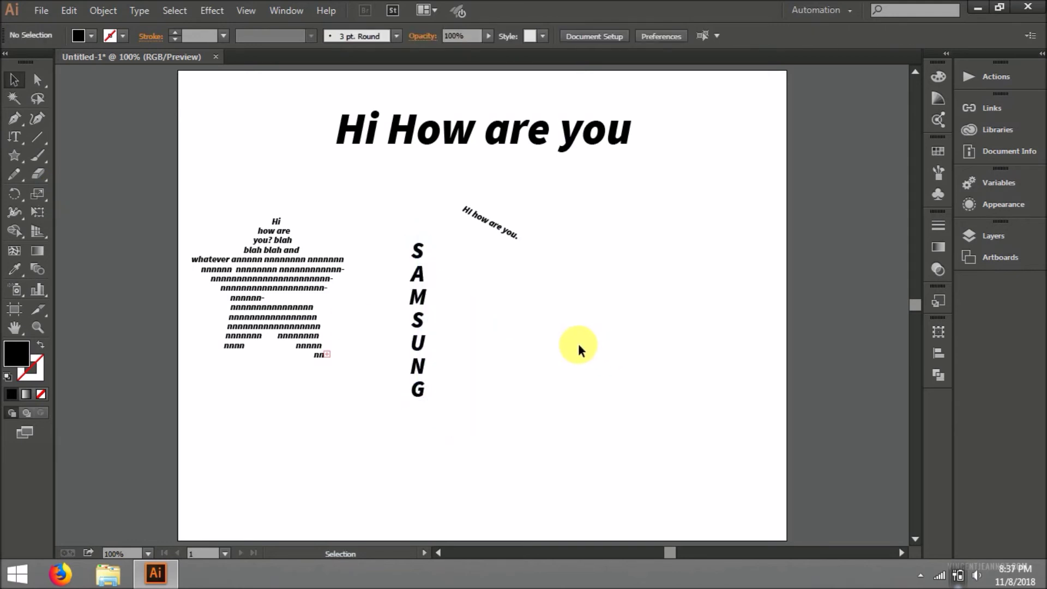
left_click(14, 139)
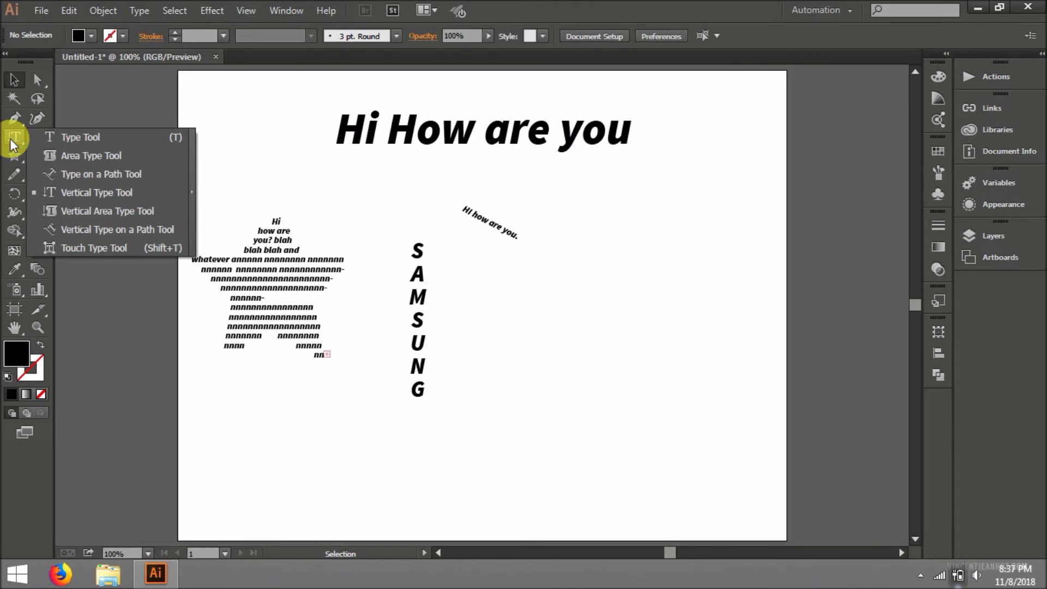
left_click(237, 444)
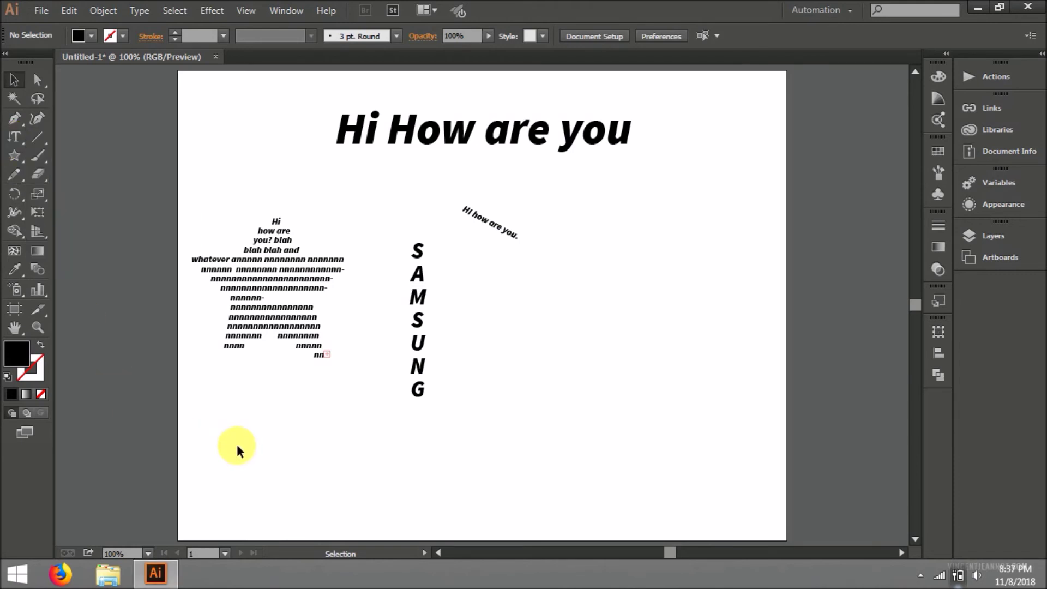
left_click(276, 245)
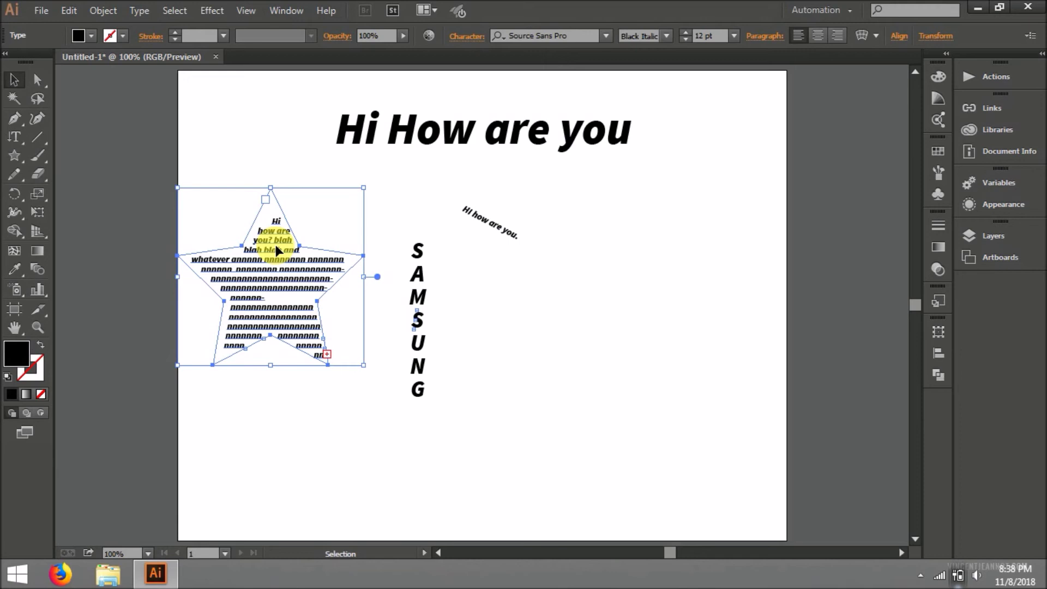
left_click(554, 359)
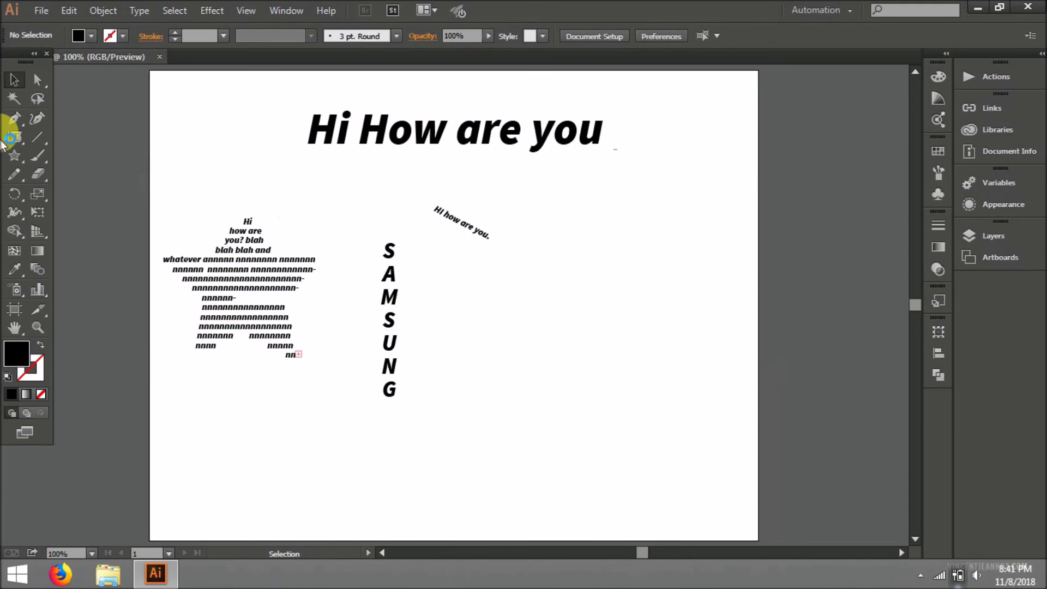
Draw a large star on the artboard's right side and fill it with the first star's text as vertical area type.
left_click_drag(15, 156, 65, 228)
left_click_drag(634, 299, 781, 384)
left_click_drag(14, 137, 87, 209)
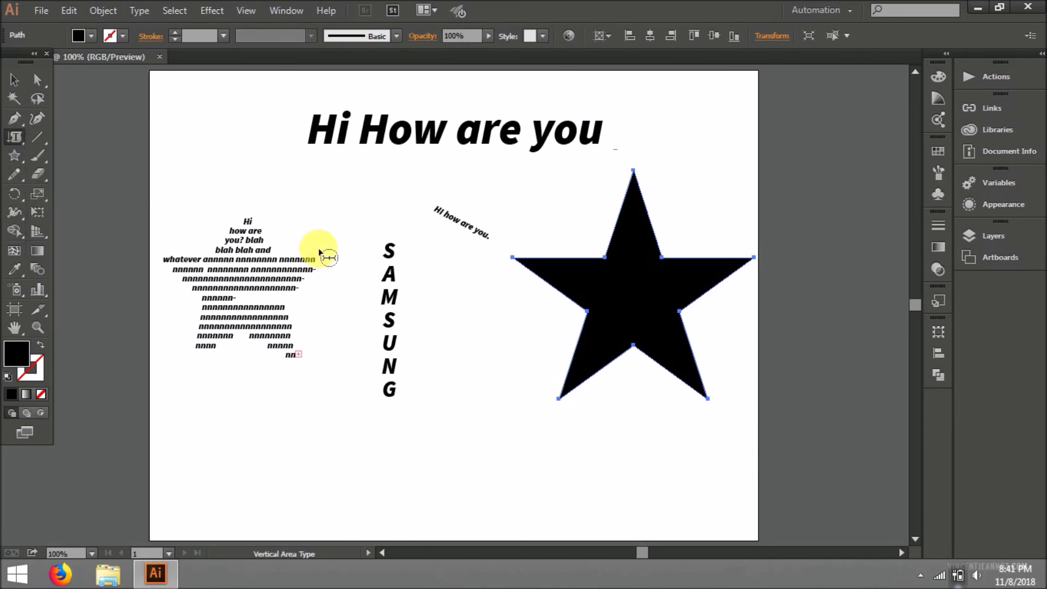
left_click(688, 256)
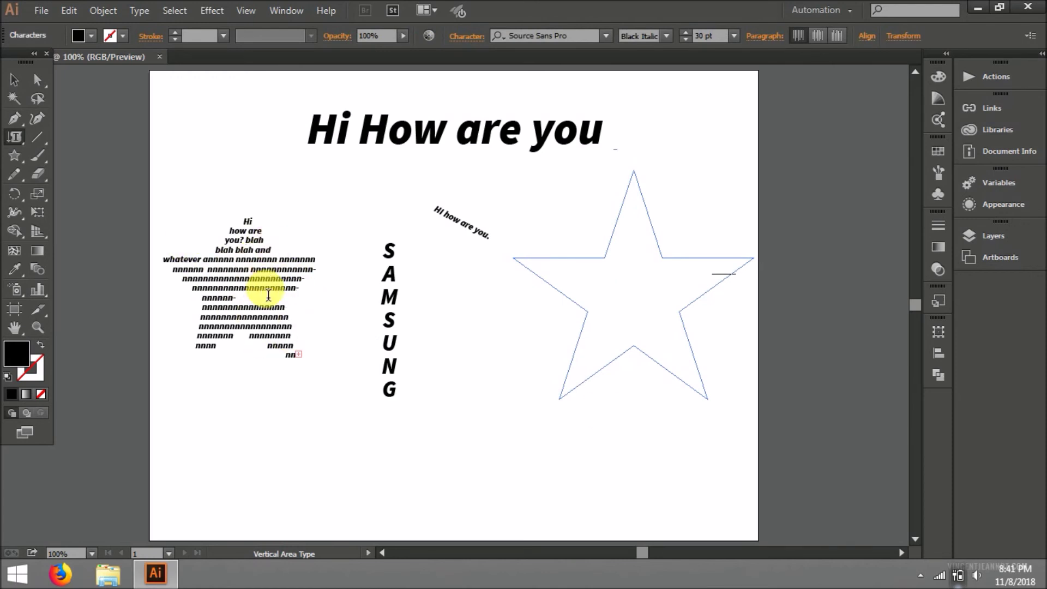
key("ctrl+z")
key("ctrl+z")
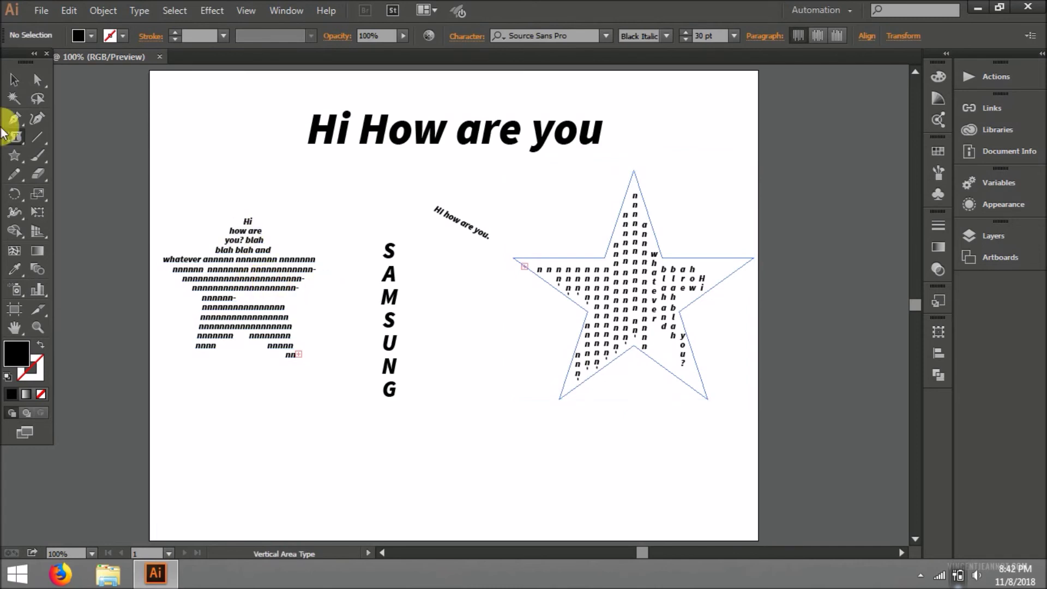
Move the star of vertical text up and to the right, near the artboard's upper right corner.
left_click(14, 80)
left_click(680, 457)
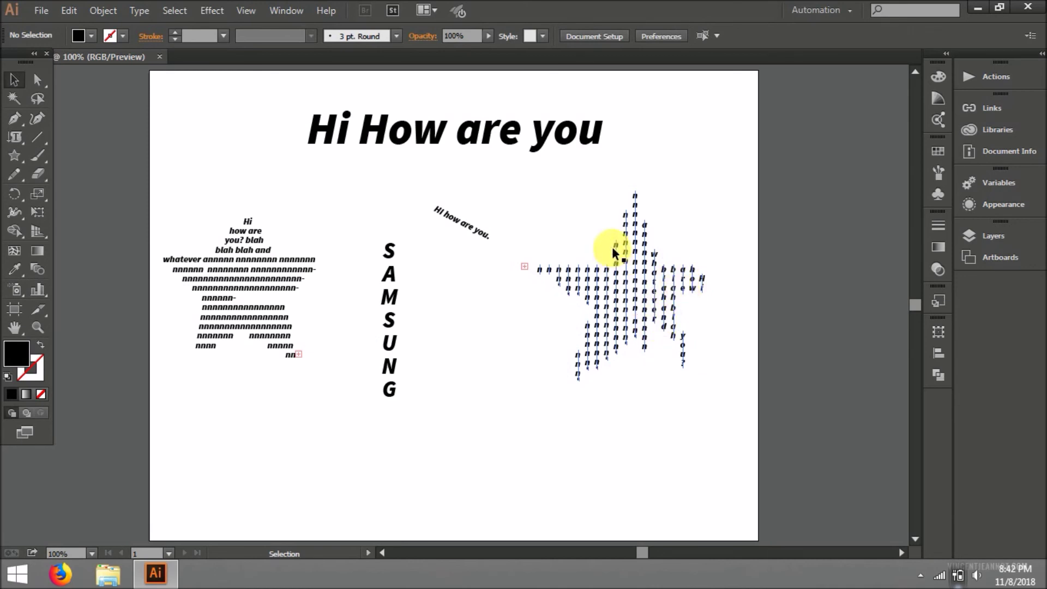
left_click_drag(651, 304, 674, 268)
left_click(698, 417)
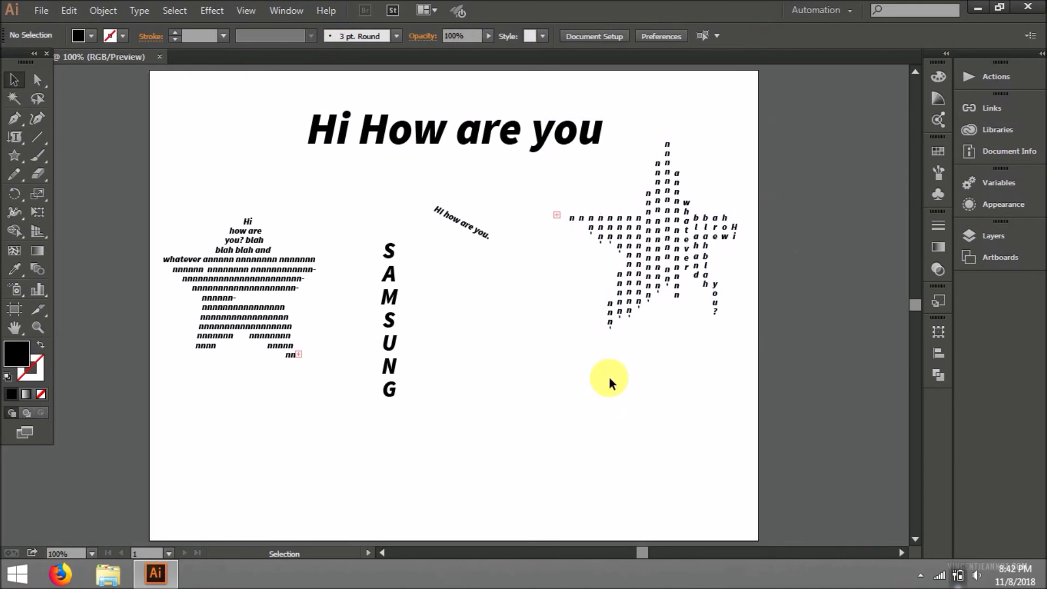
Draw a diagonal line sloping down to the right in the empty area below the star of vertical text.
left_click(14, 137)
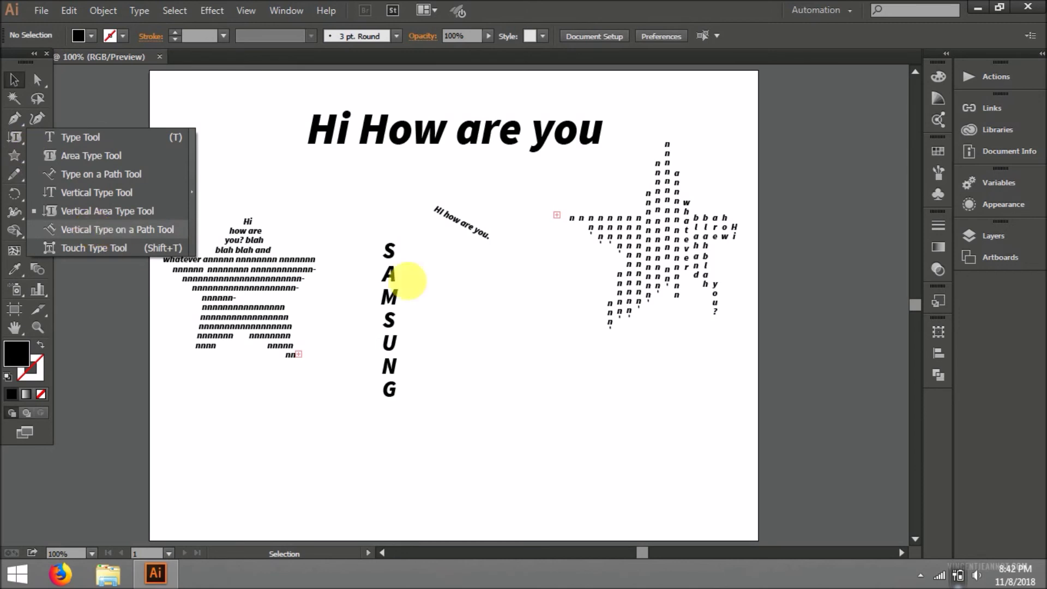
left_click(616, 338)
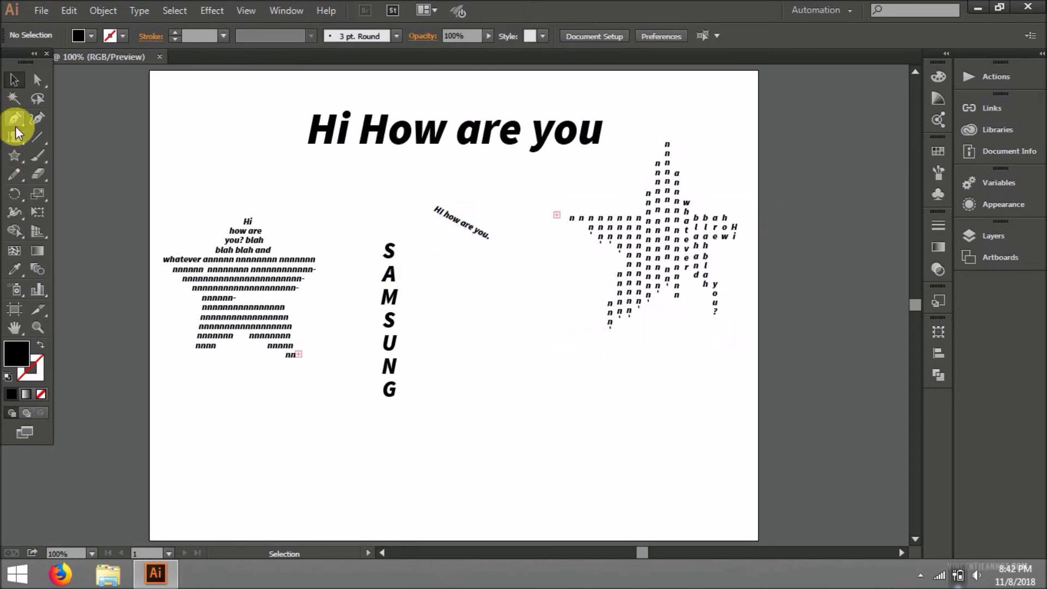
left_click(38, 138)
left_click_drag(481, 365, 613, 445)
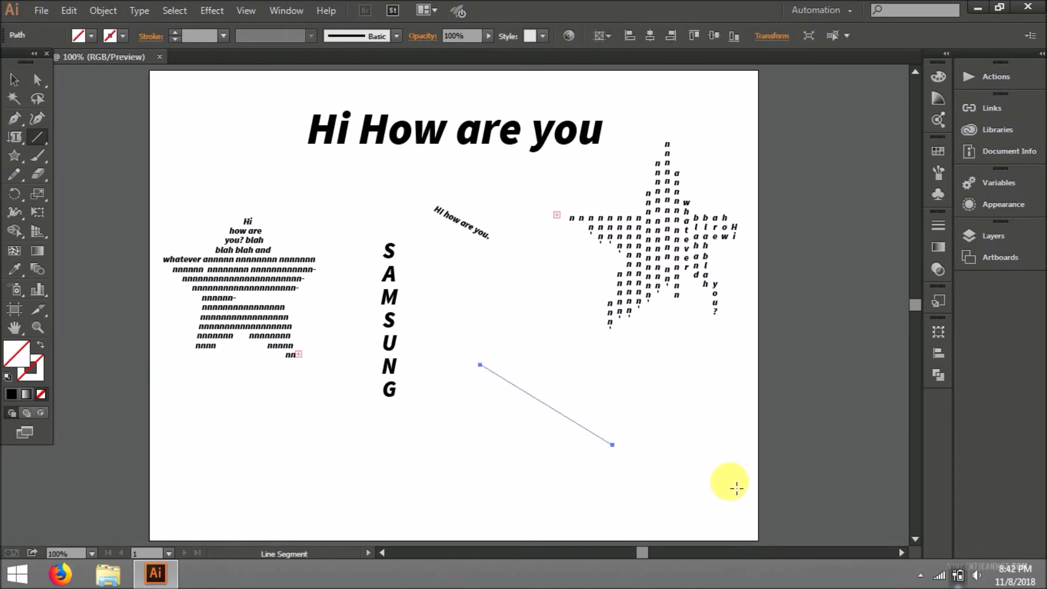
Set the new diagonal line's stroke weight to 2 pt and move the line slightly up and to the left.
left_click(14, 79)
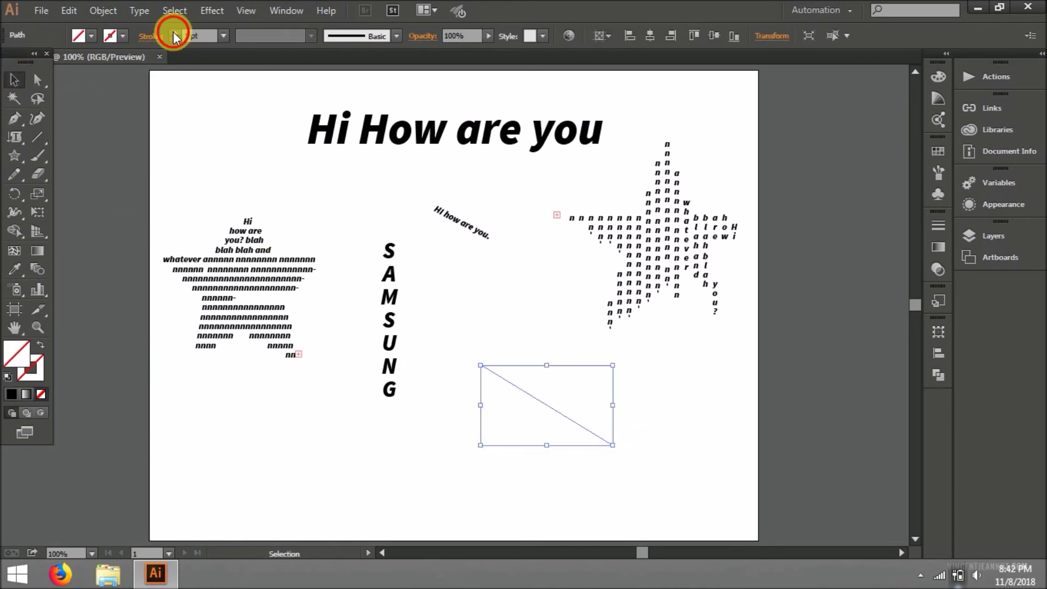
left_click(174, 32)
left_click(540, 398)
left_click_drag(540, 401, 529, 383)
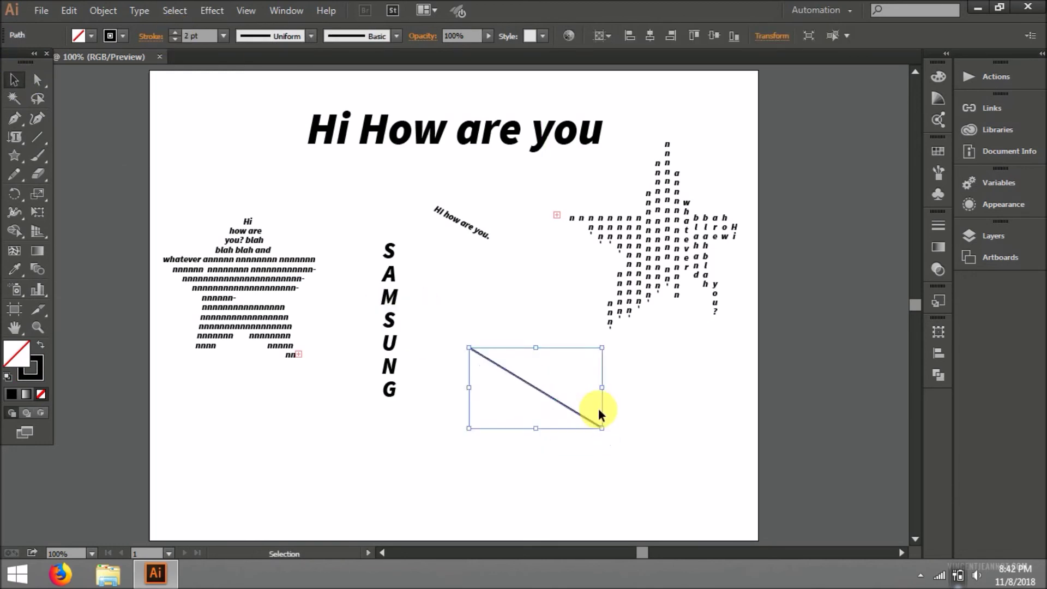
left_click(648, 394)
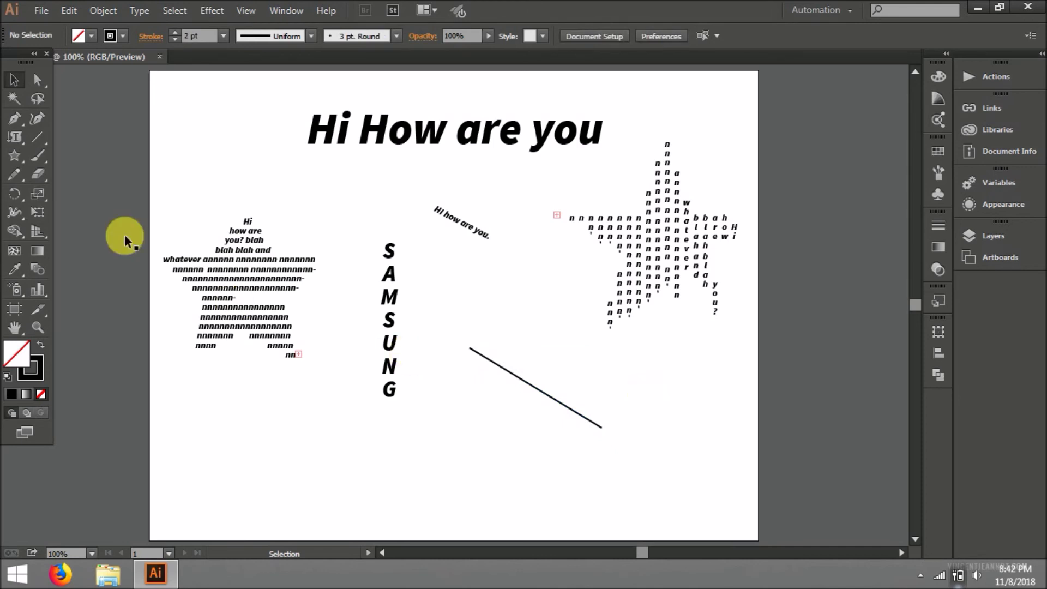
Set the text "HiHow" along the diagonal line as vertical type on a path and shift it up and to the left.
left_click(15, 156)
left_click_drag(15, 137, 87, 231)
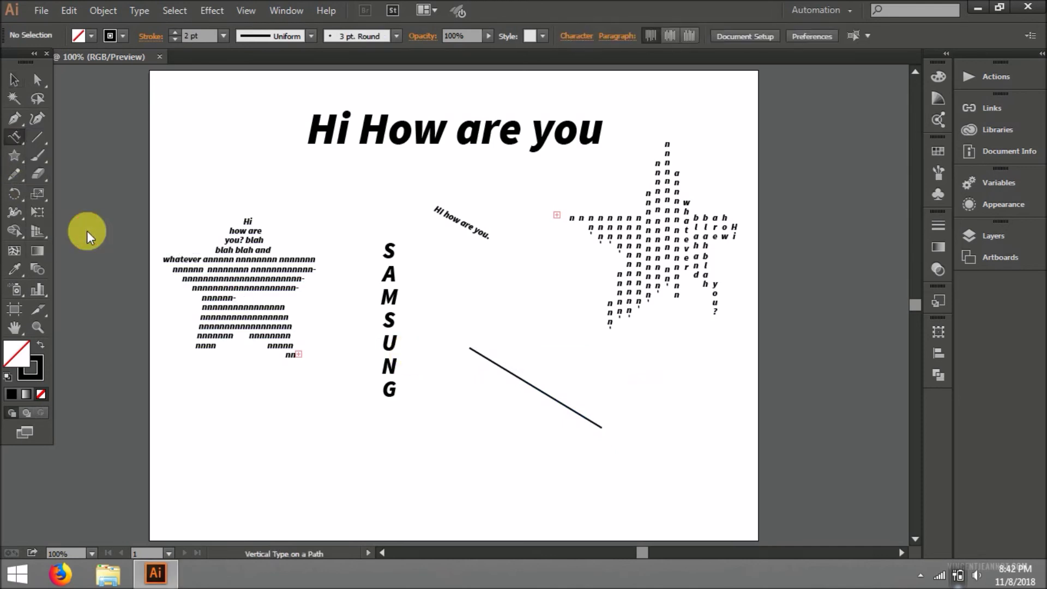
left_click(480, 352)
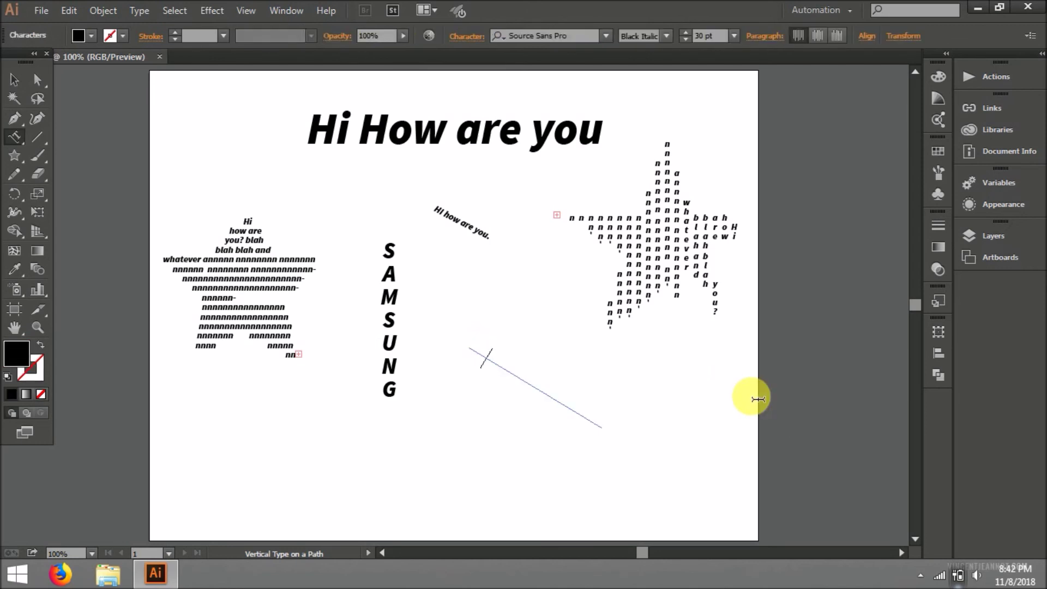
type("HiHow")
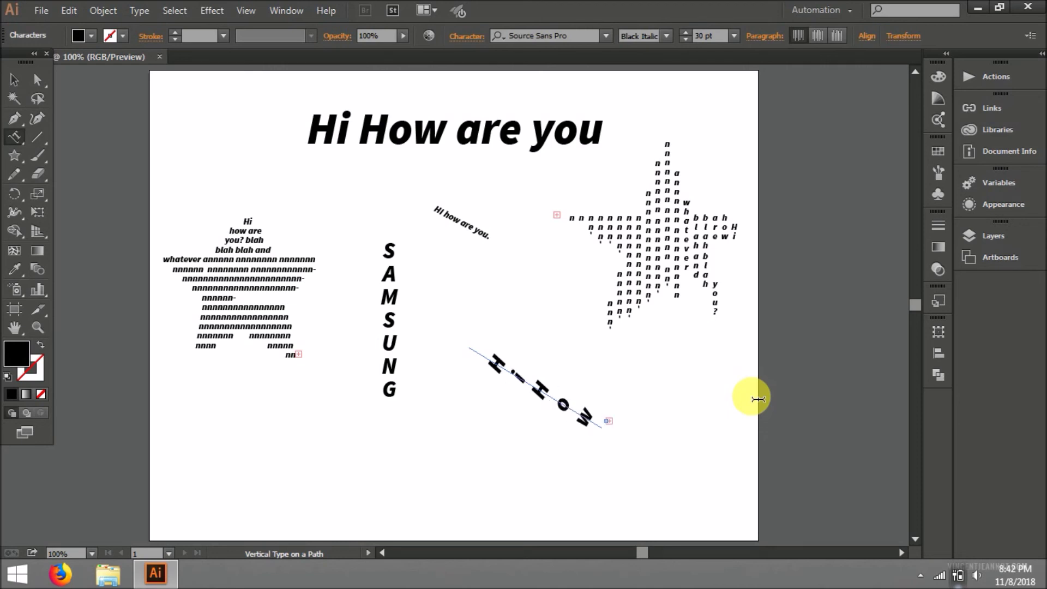
left_click(17, 81)
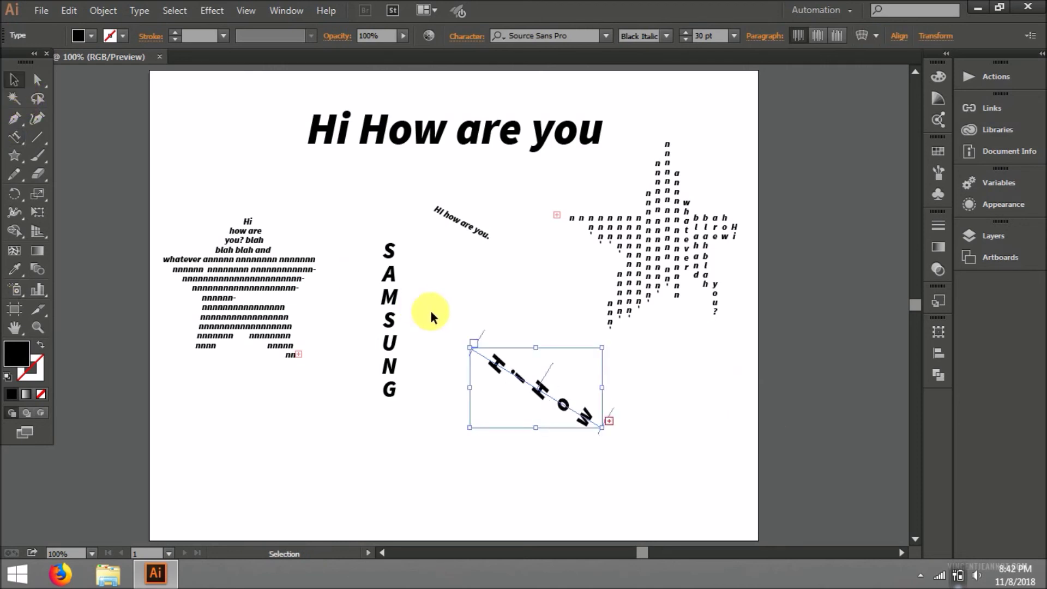
mouse_move(522, 361)
left_mouse_down()
mouse_move(480, 338)
mouse_move(513, 354)
left_mouse_up()
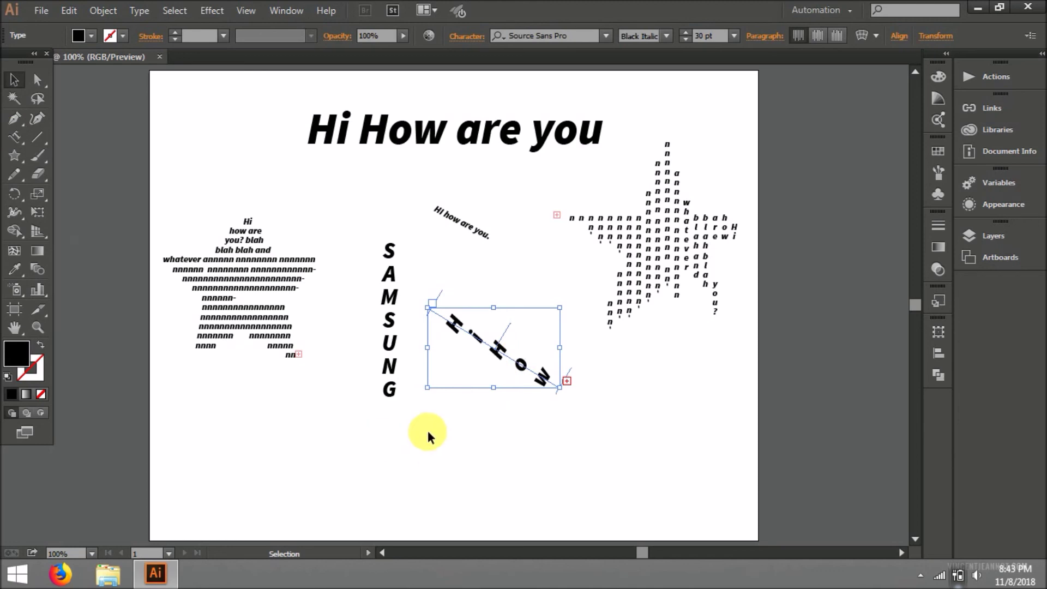
left_click(15, 138)
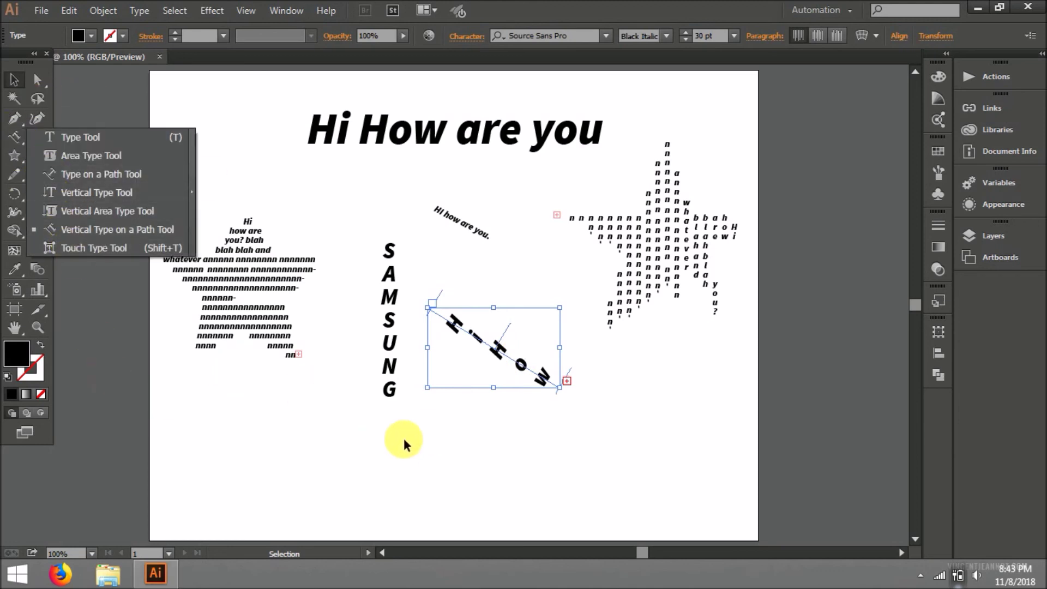
left_click(132, 248)
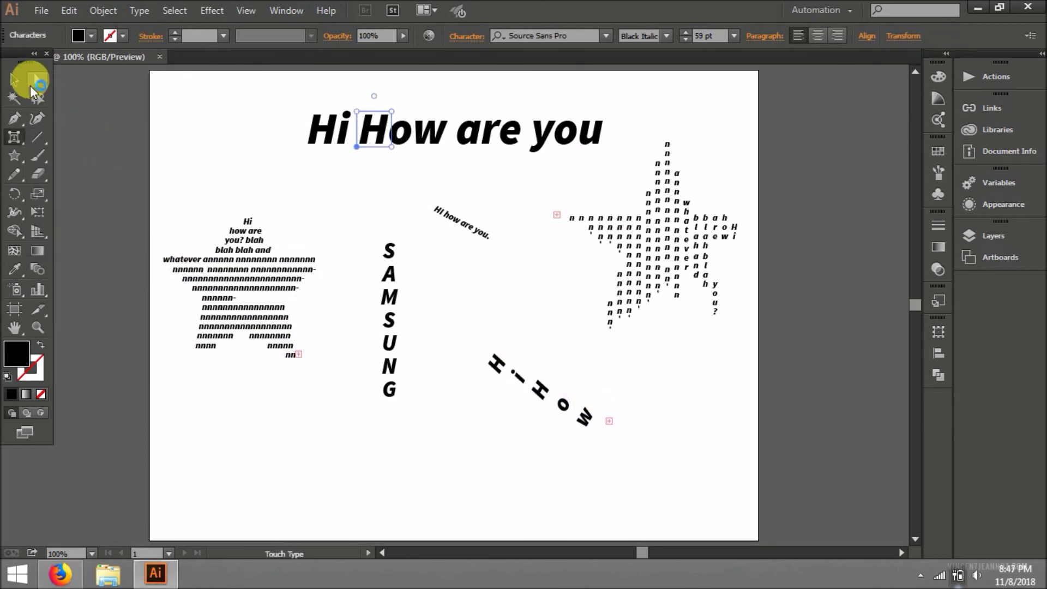
left_click(14, 81)
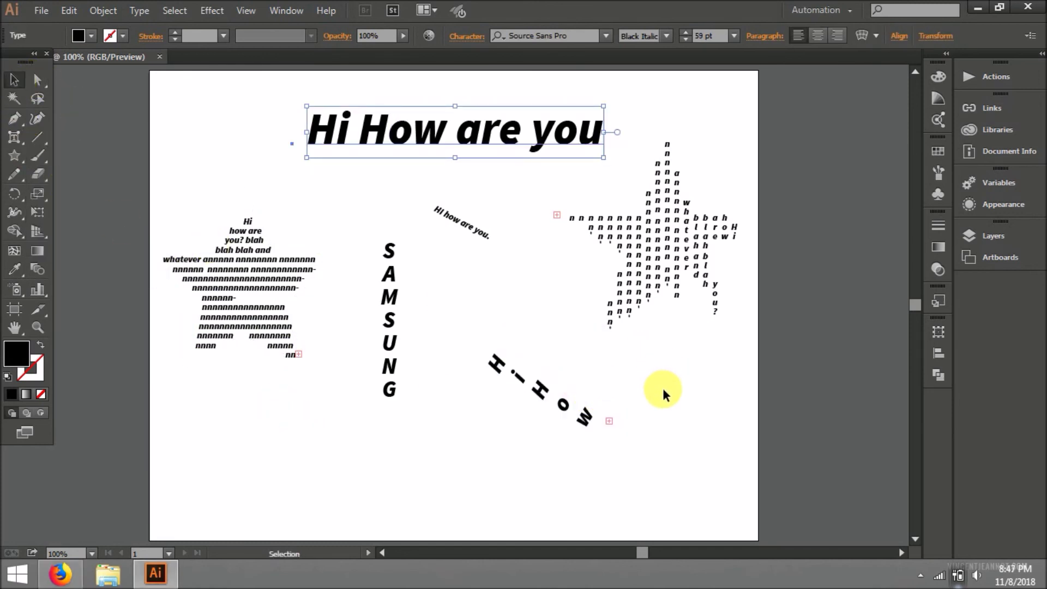
left_click(13, 136)
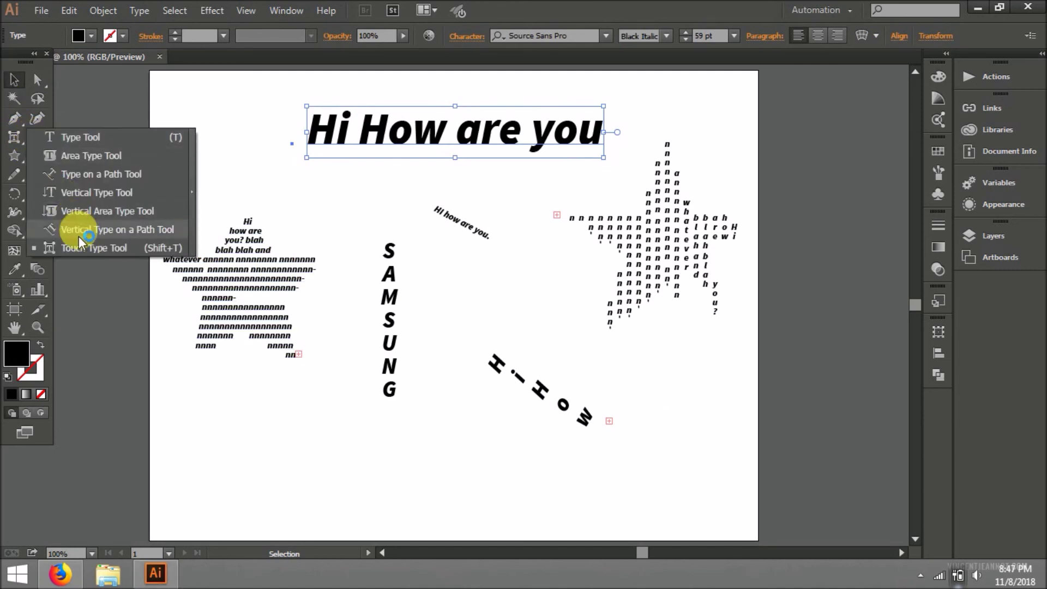
left_click(80, 238)
With the Touch Type tool, raise the H of "How" and the r, and lower the w and y in the "Hi How are you" heading.
left_click(14, 135)
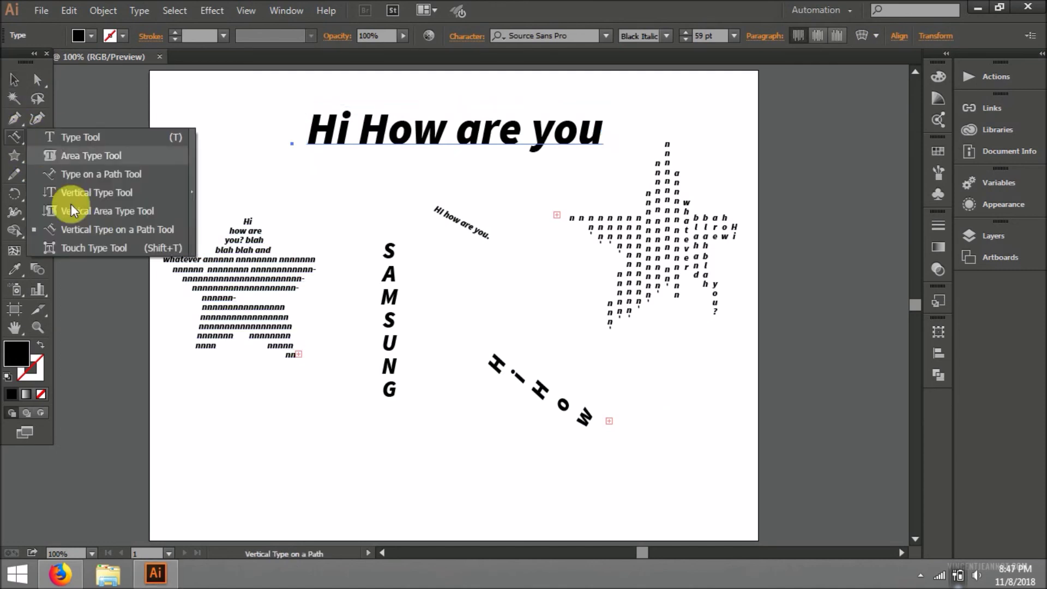
left_click(93, 248)
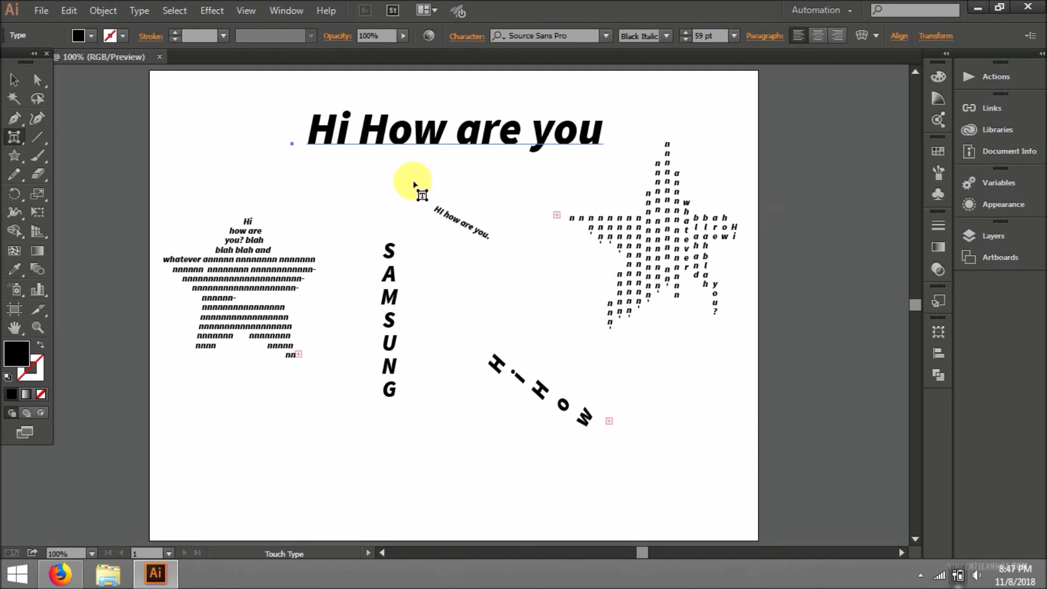
left_click(373, 135)
left_click_drag(374, 136, 373, 120)
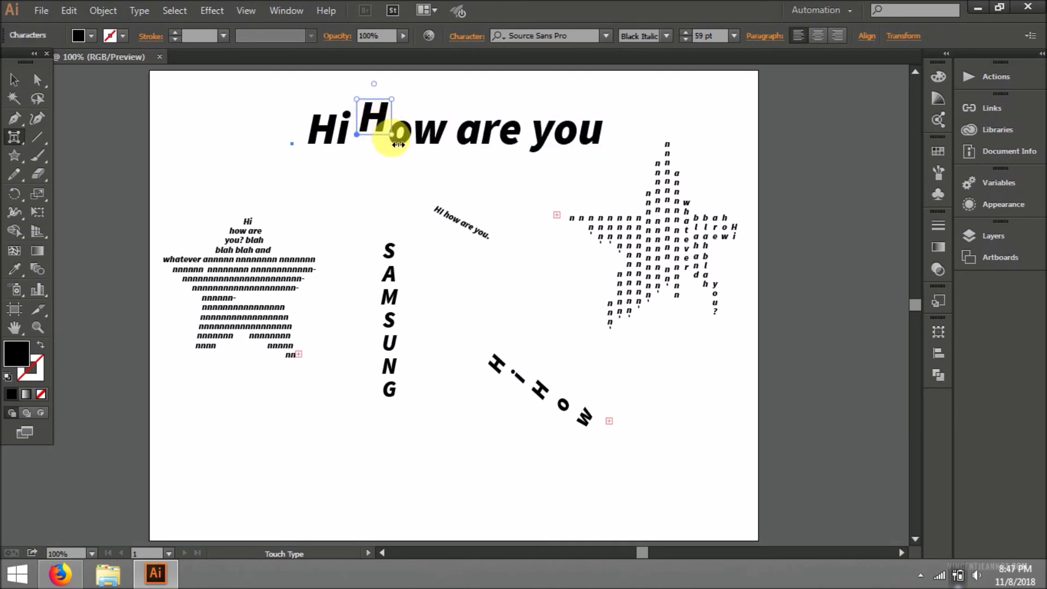
left_click(433, 134)
left_click_drag(433, 133, 432, 156)
left_click(464, 136)
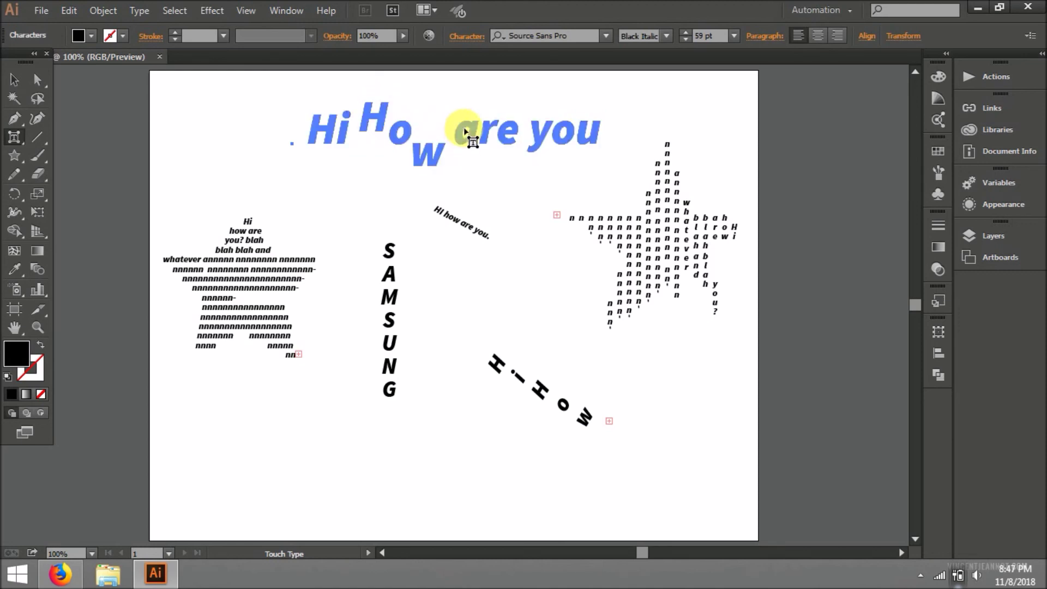
left_click(471, 131)
left_click_drag(486, 127, 493, 100)
mouse_move(544, 139)
left_mouse_down()
mouse_move(549, 164)
mouse_move(542, 141)
mouse_move(542, 159)
left_mouse_up()
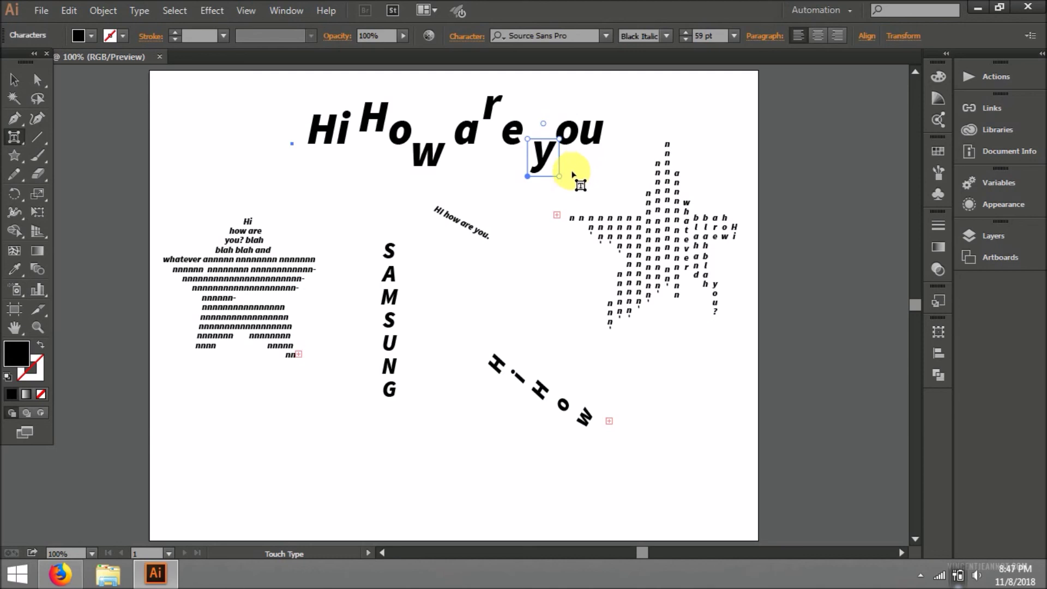
Undo all the letter shifts in the "Hi How are you" heading and deselect it.
key("ctrl+z")
key("ctrl+z")
key("ctrl+z")
key("ctrl+z")
key("ctrl+z")
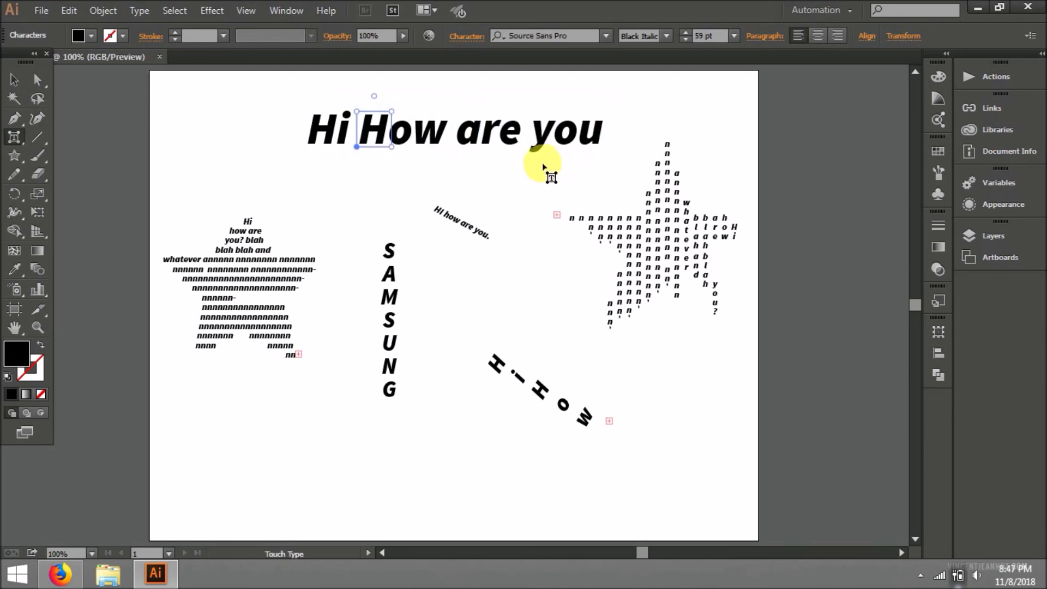
left_click(382, 164)
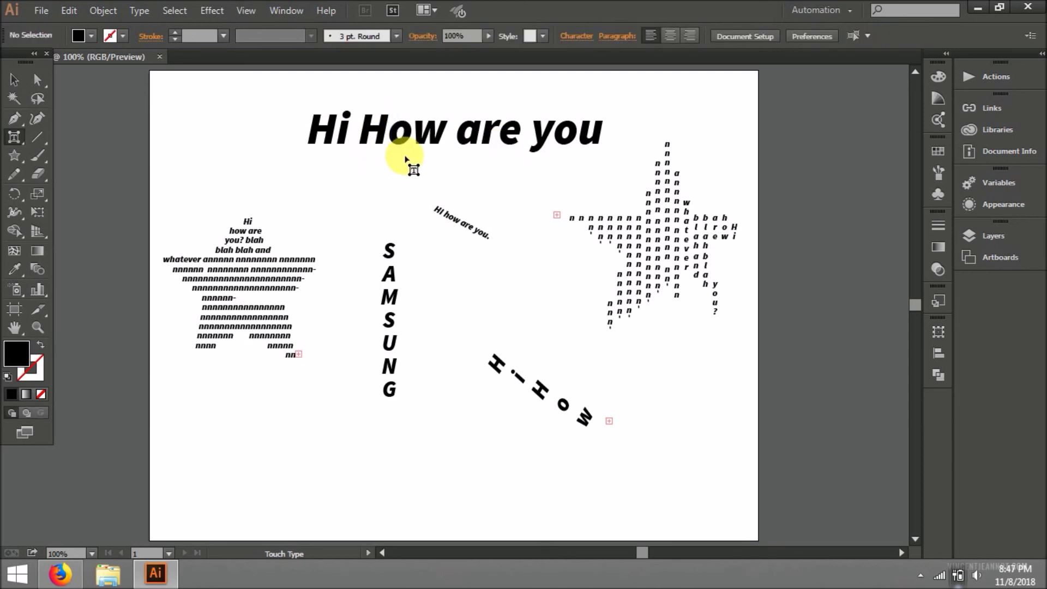
Try moving the first S of the vertical SAMSUNG text onto the left star with Touch Type, undo the move and deselect the text.
left_click(390, 251)
left_click(389, 251)
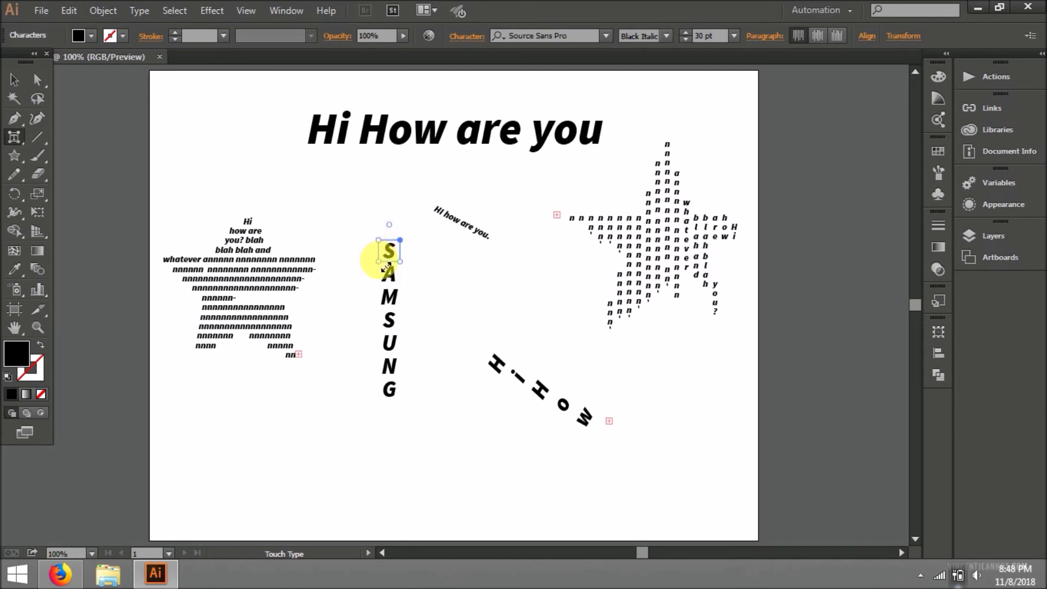
left_click_drag(386, 268, 257, 250)
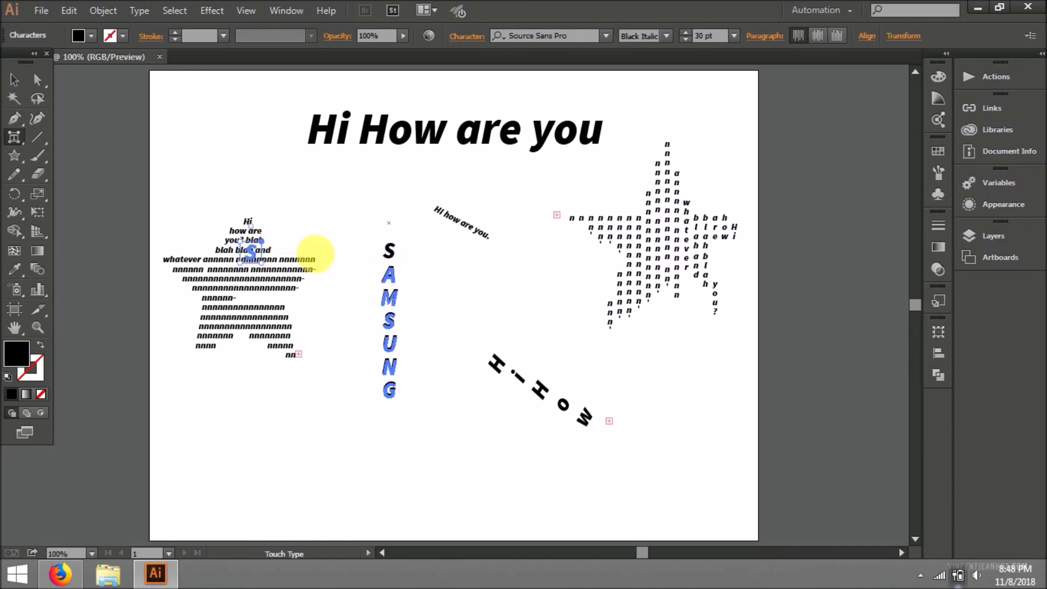
key("ctrl+z")
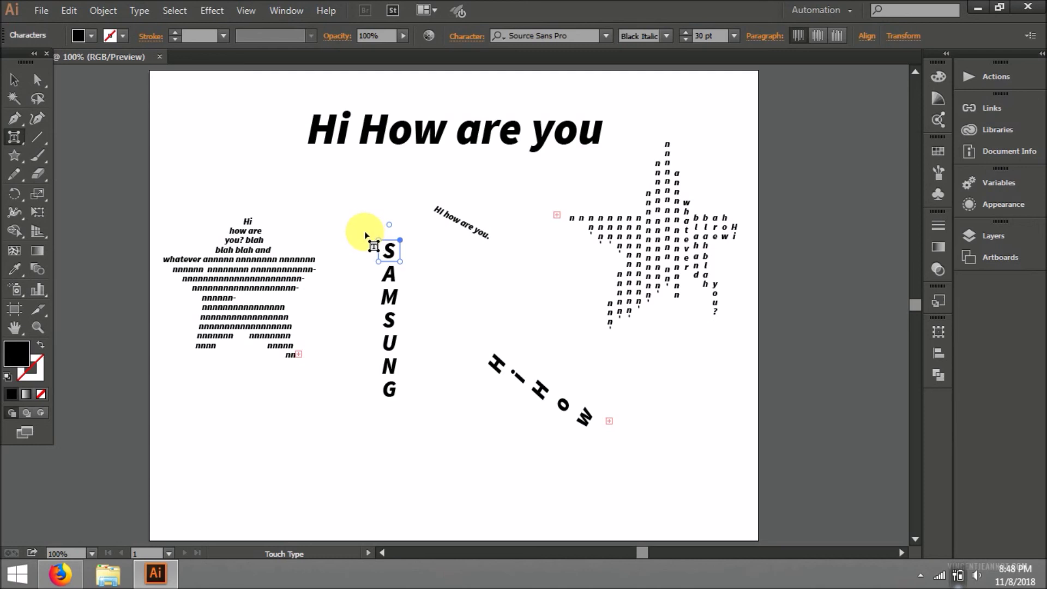
left_click(14, 79)
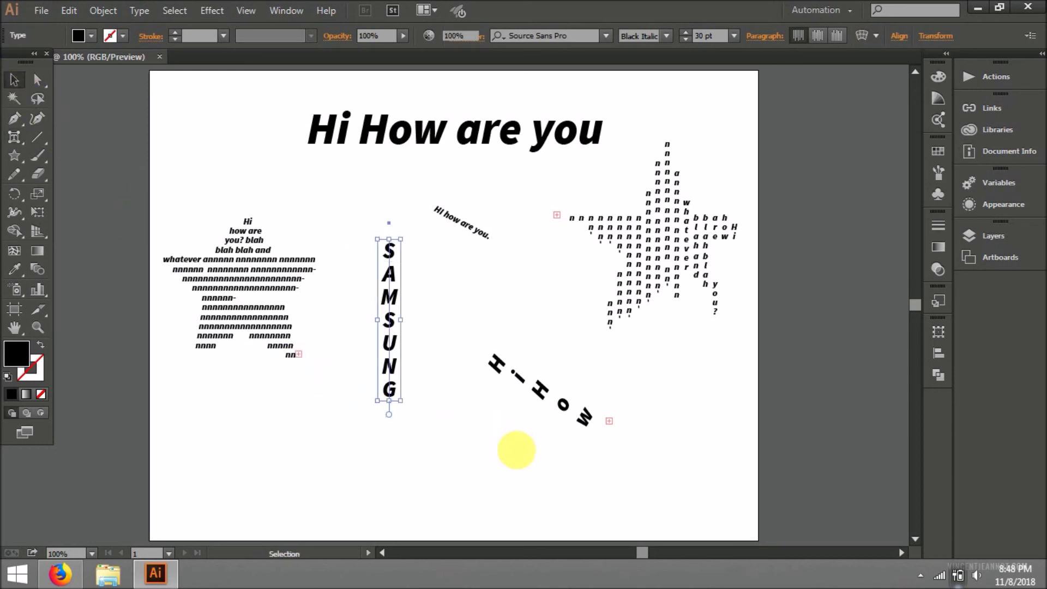
left_click(514, 450)
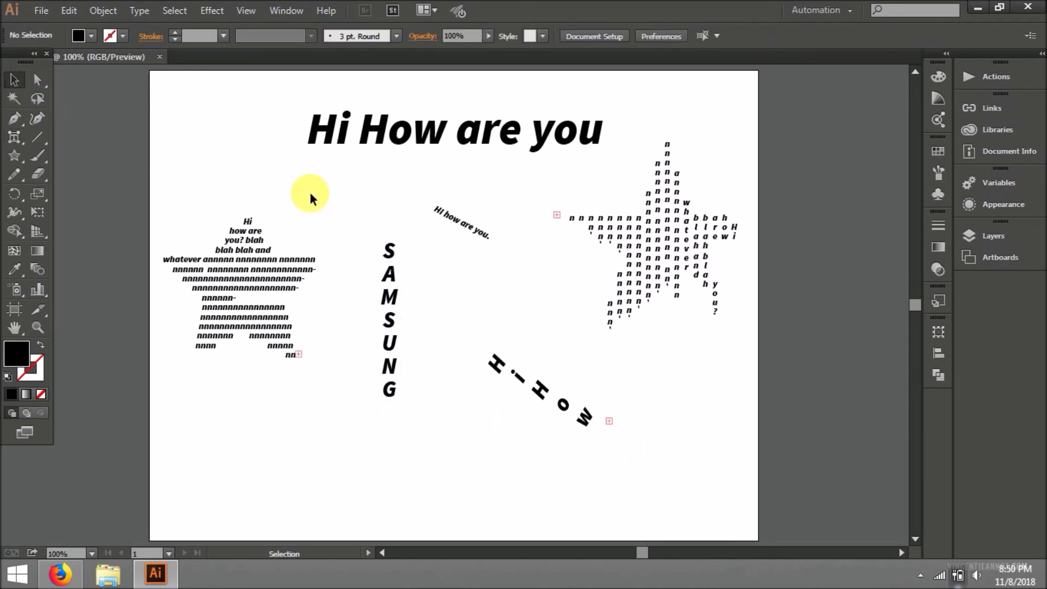